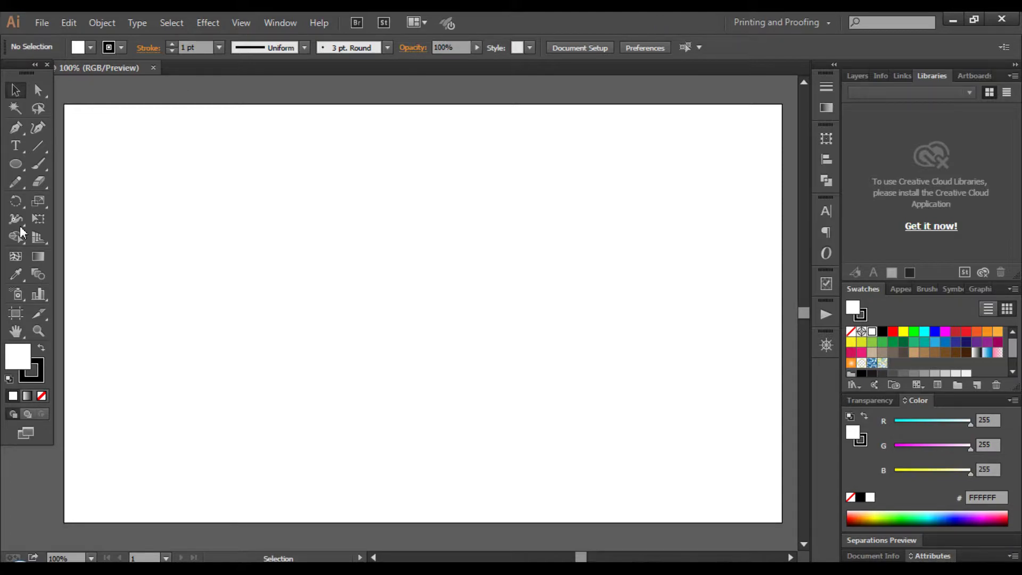
Step: Draw a tall, thin ellipse on the left of the artboard and reselect it
click(17, 166)
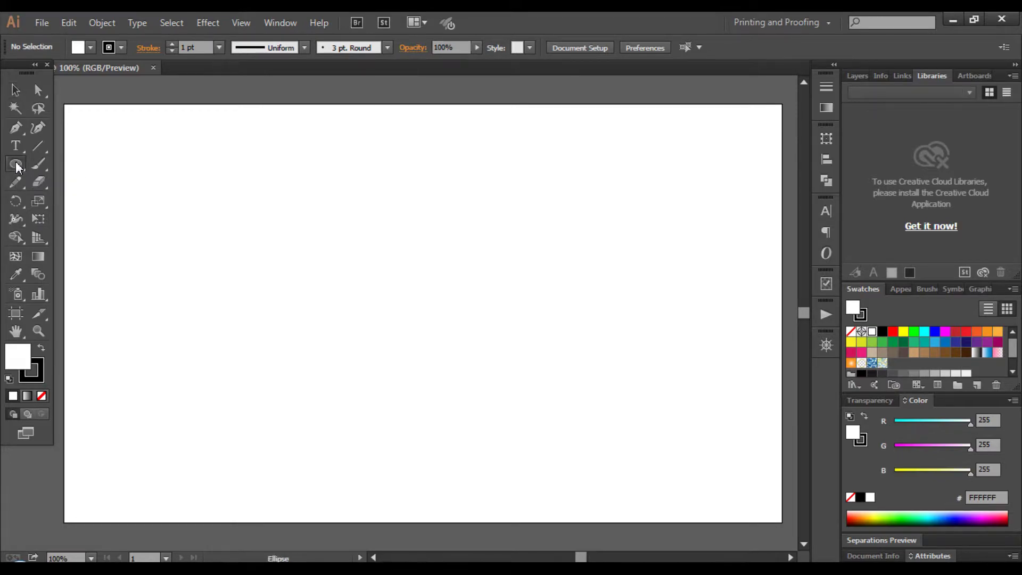
drag(206, 178, 231, 266)
click(15, 90)
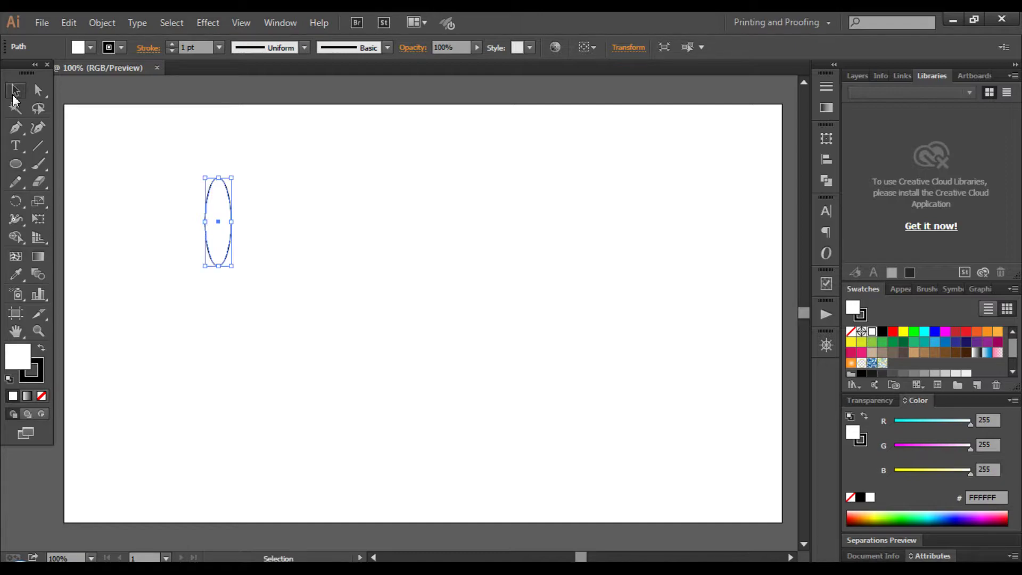
click(246, 223)
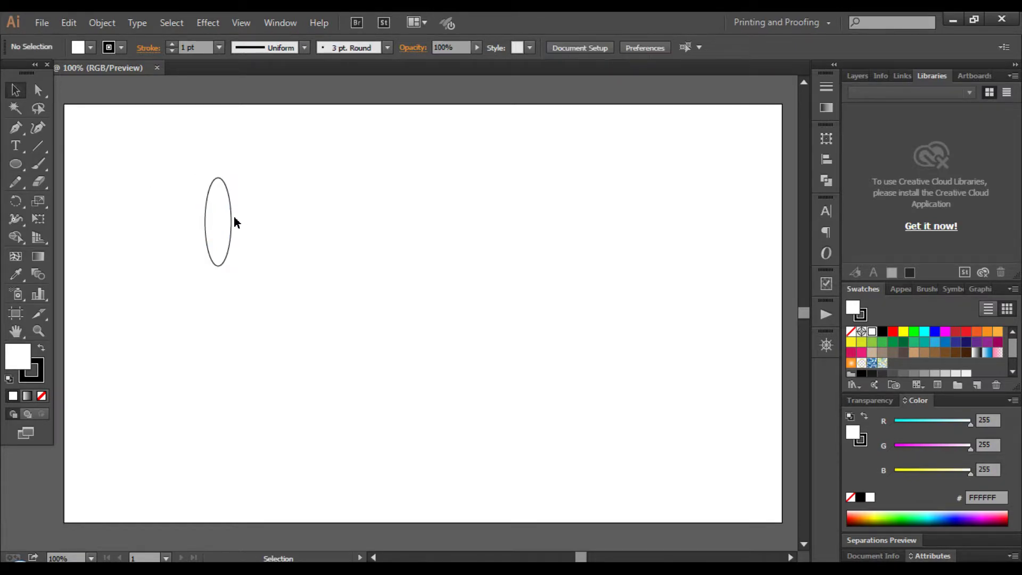
click(232, 213)
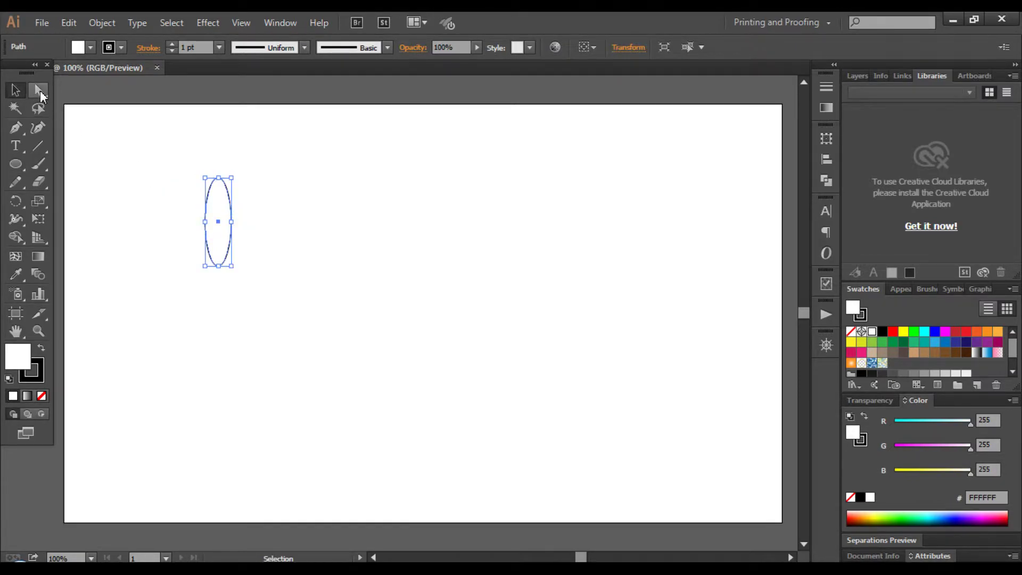
Step: Convert the ellipse's top anchor into a sharp corner point, undoing a trial side reshape
click(38, 94)
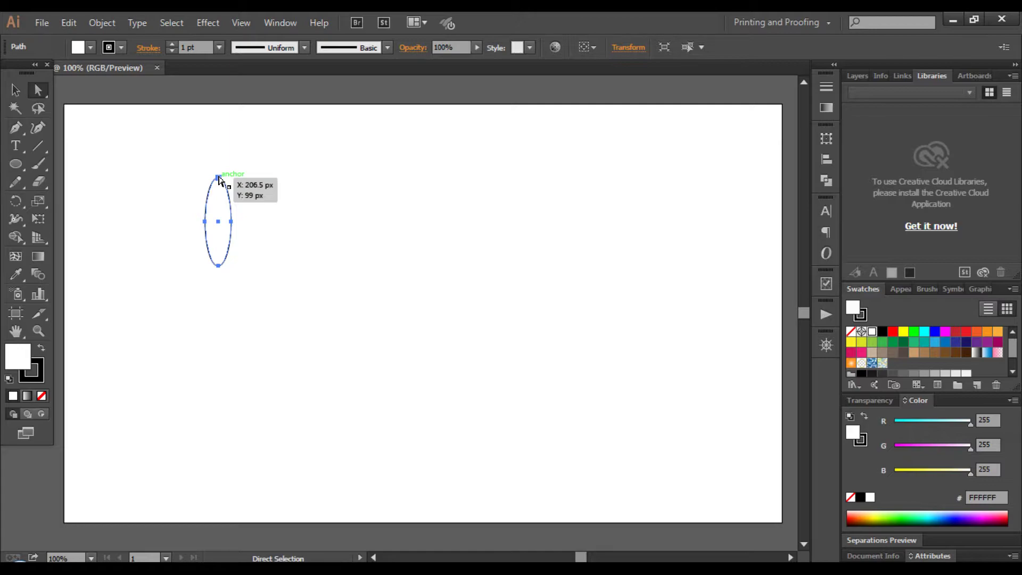
click(218, 178)
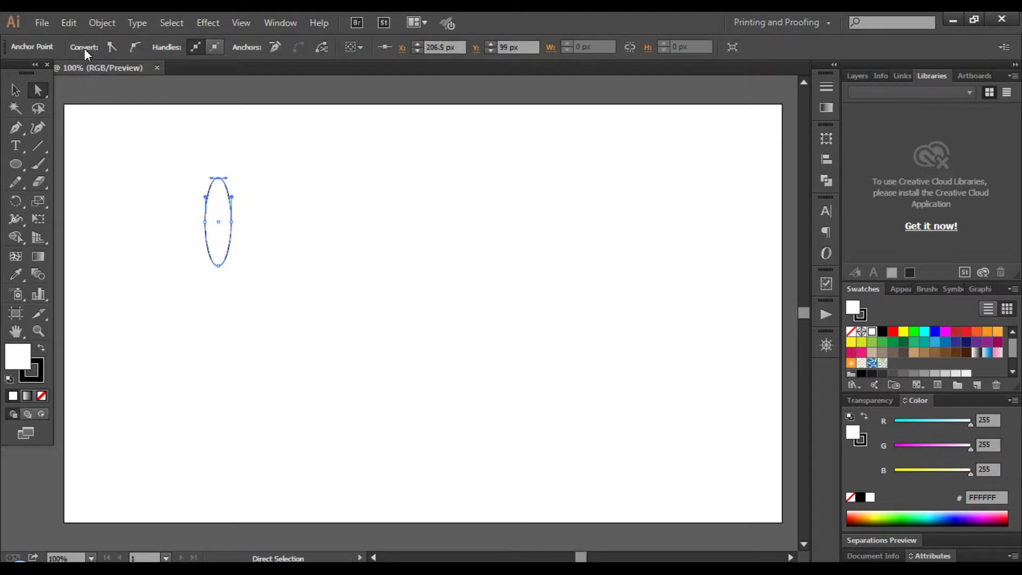
click(113, 47)
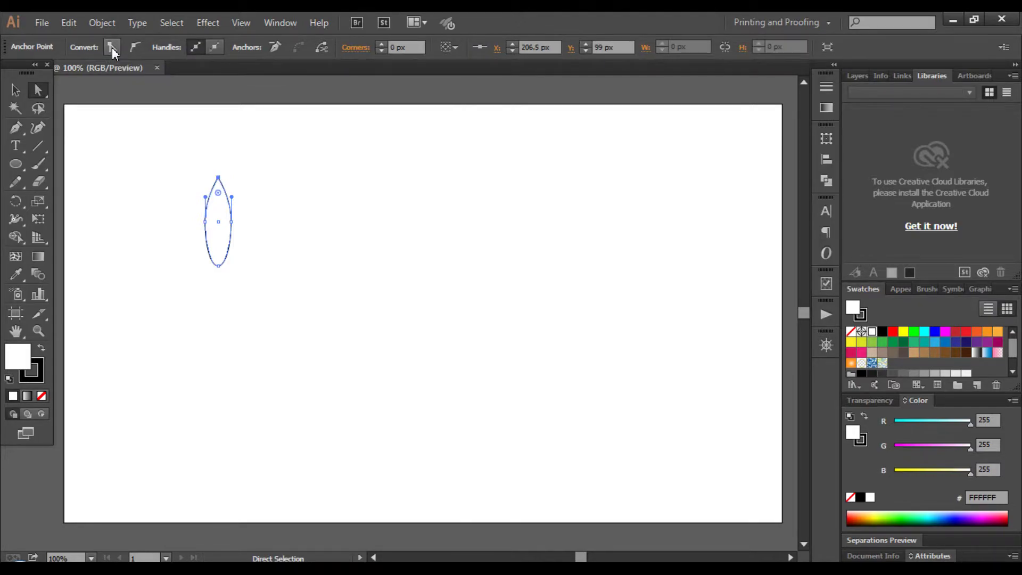
click(266, 237)
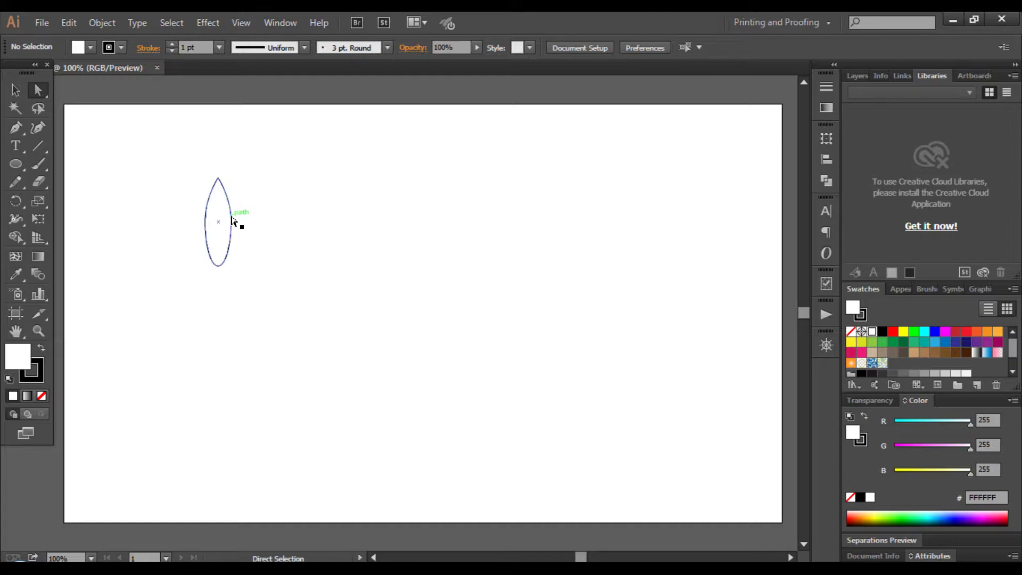
click(232, 222)
drag(235, 229, 207, 226)
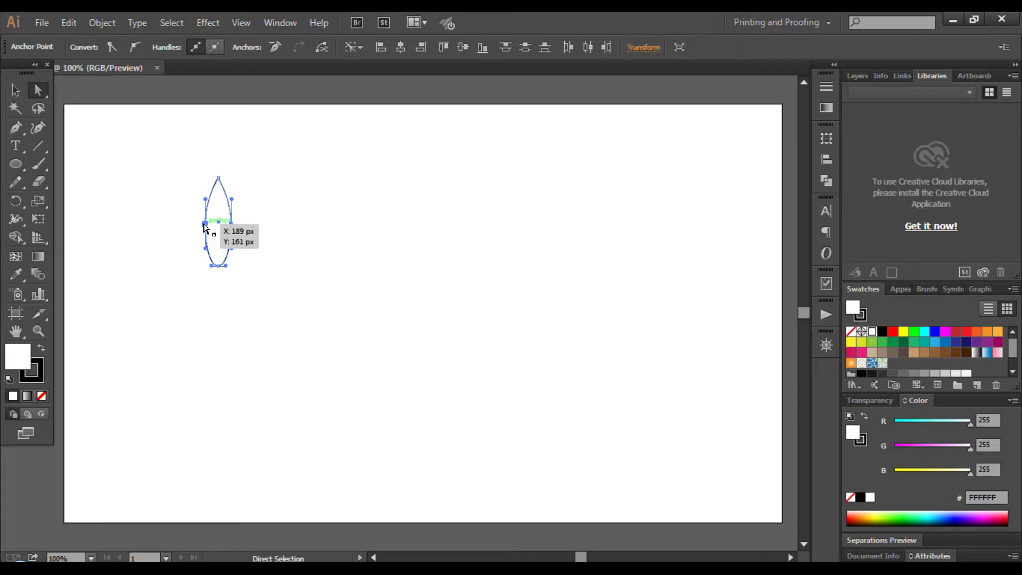
key(ctrl+z)
key(ctrl+z)
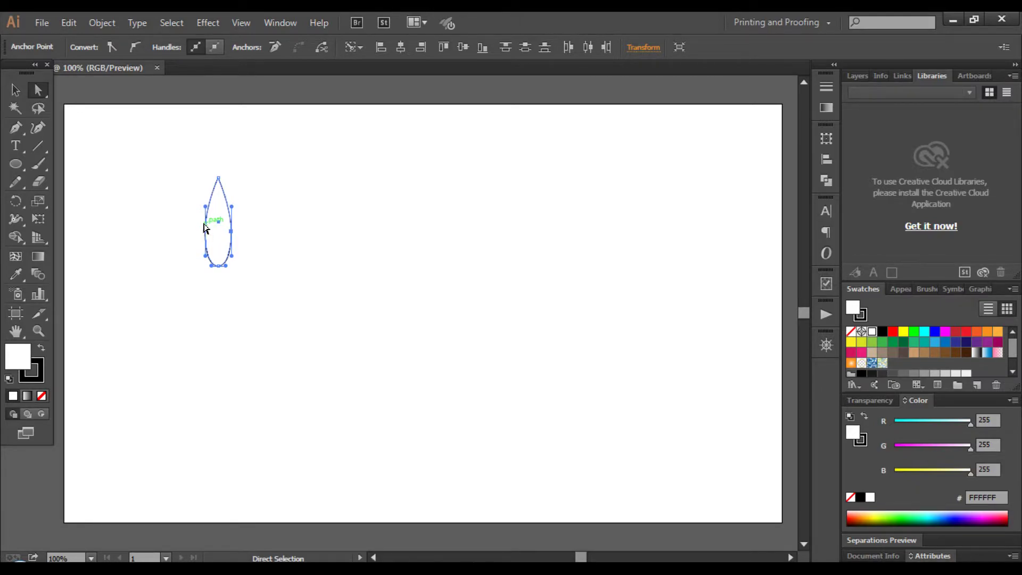
Step: Squash the pointed shape down from the top into a teardrop
click(15, 91)
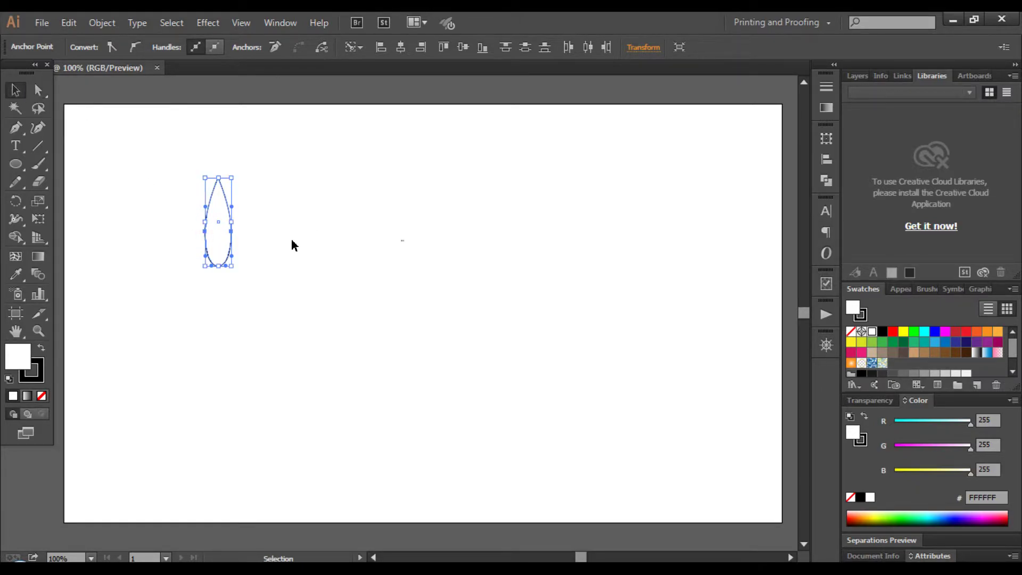
click(292, 242)
click(220, 184)
drag(219, 179, 219, 215)
Step: Enlarge the teardrop by dragging its corner handle outward
click(292, 244)
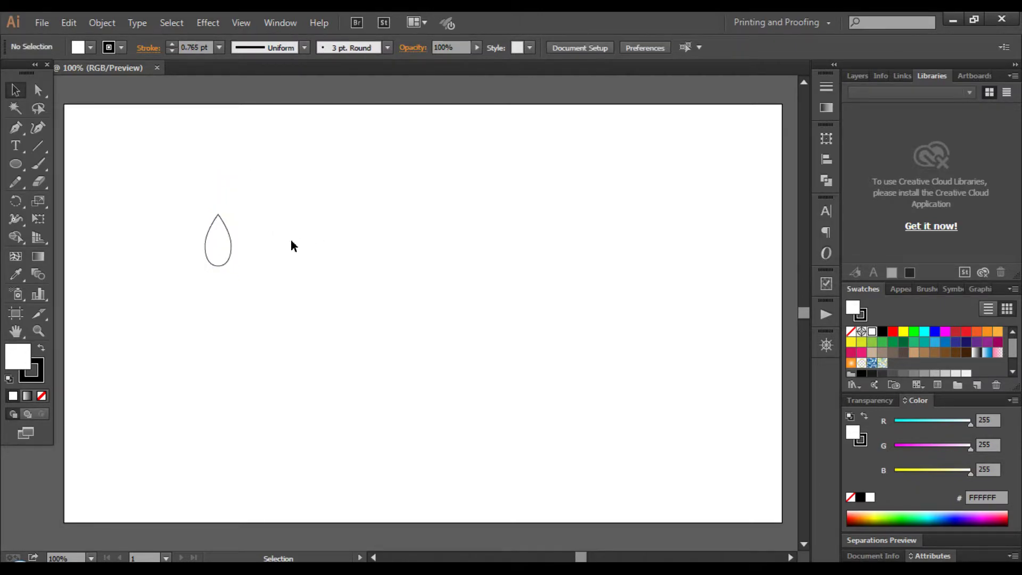
click(230, 244)
drag(232, 265, 254, 313)
click(318, 264)
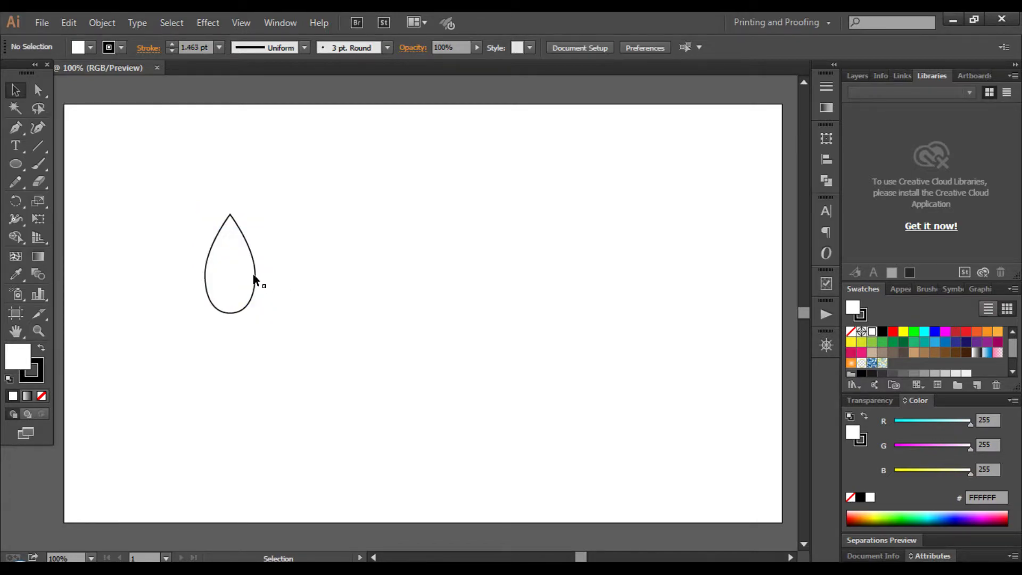
click(253, 273)
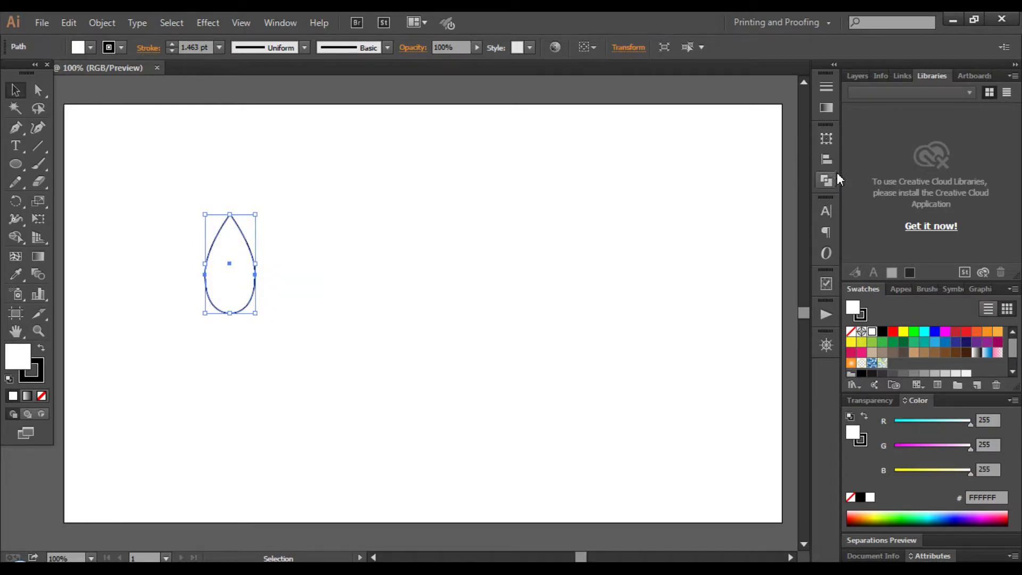
Step: Fill the teardrop with a red-to-black linear gradient, moving the black stop inward
click(828, 108)
click(705, 184)
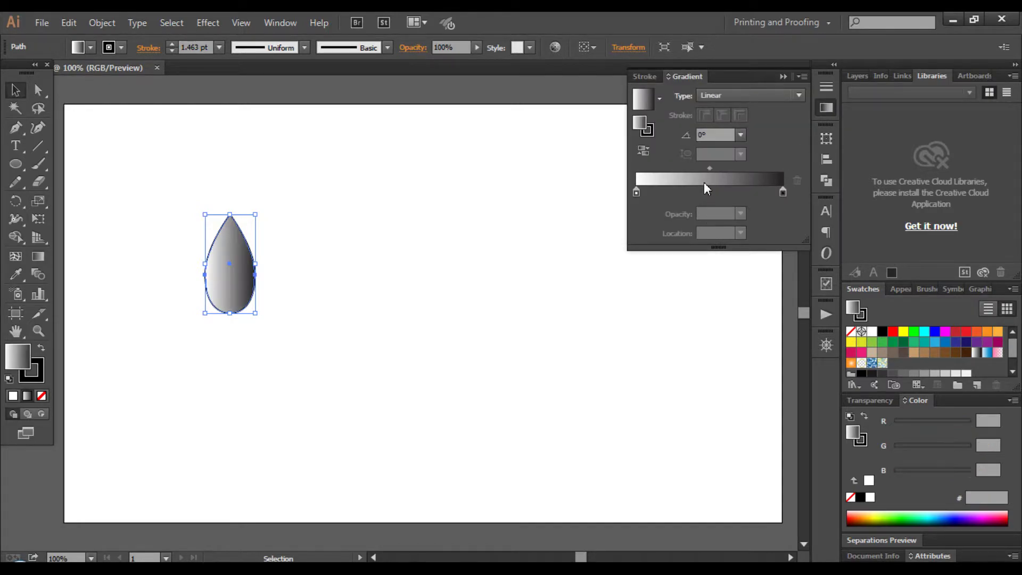
click(636, 193)
double_click(636, 193)
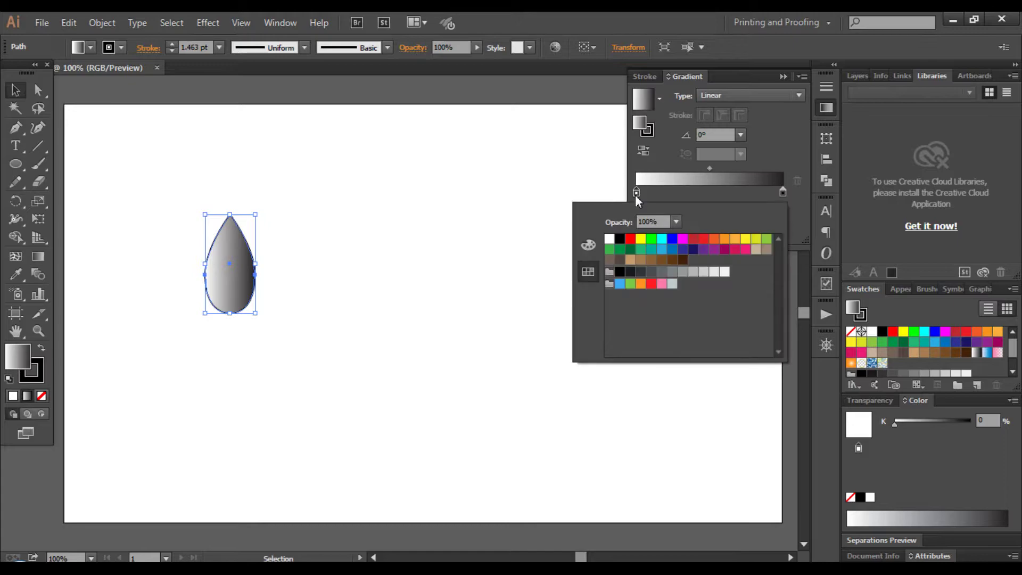
click(703, 239)
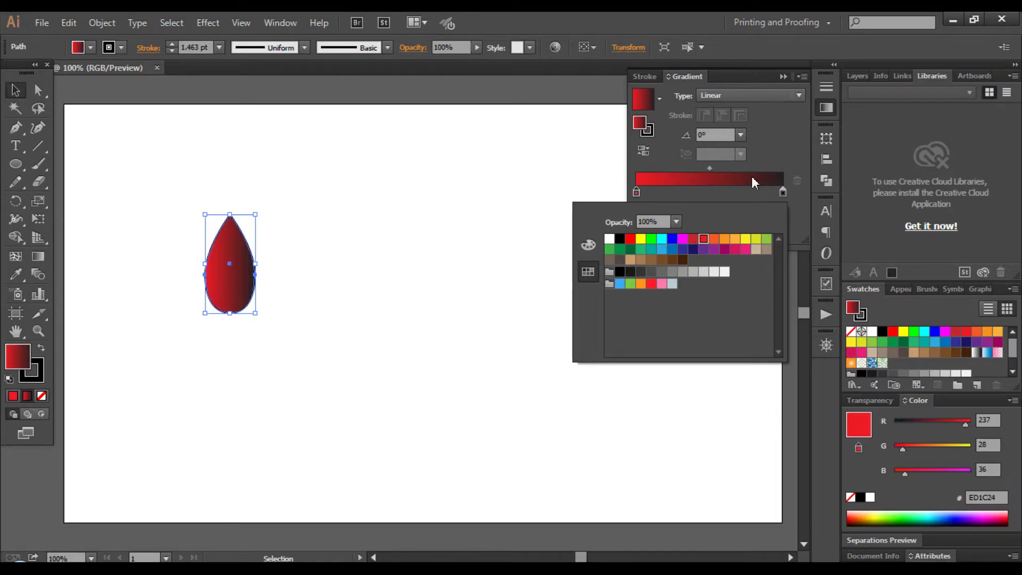
key(Escape)
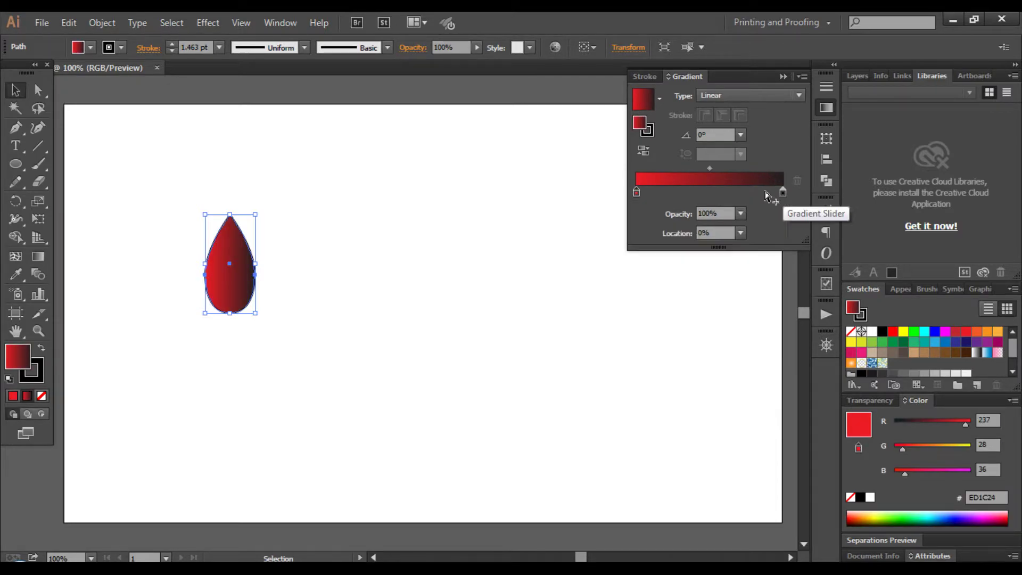
mouse_move(781, 193)
mouse_down()
mouse_move(700, 192)
mouse_move(721, 201)
mouse_up()
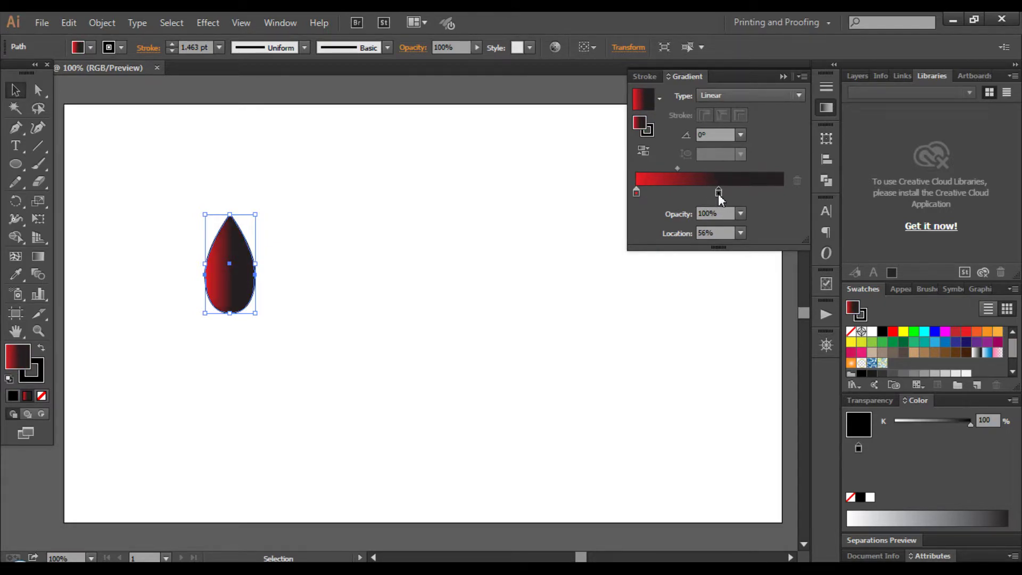
Step: Remove the teardrop's outline by setting its stroke to None
click(438, 190)
scroll(421, 216, down, 1)
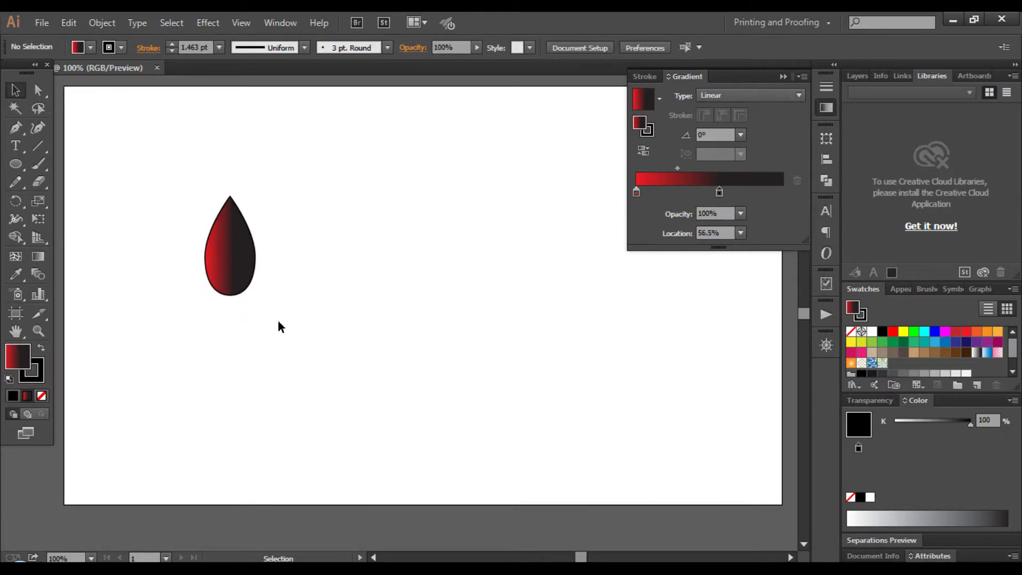
click(33, 379)
click(43, 400)
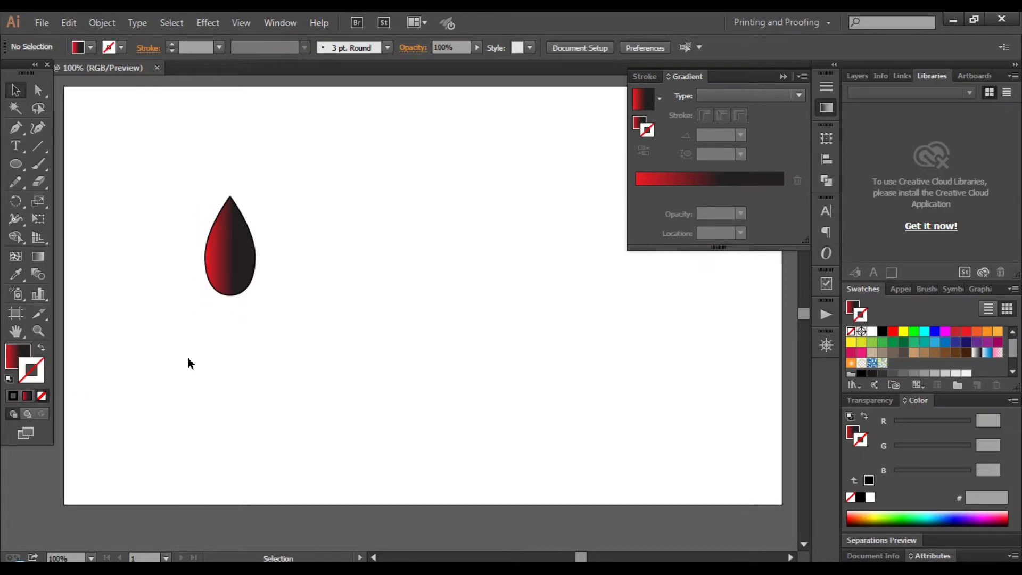
click(251, 275)
click(42, 395)
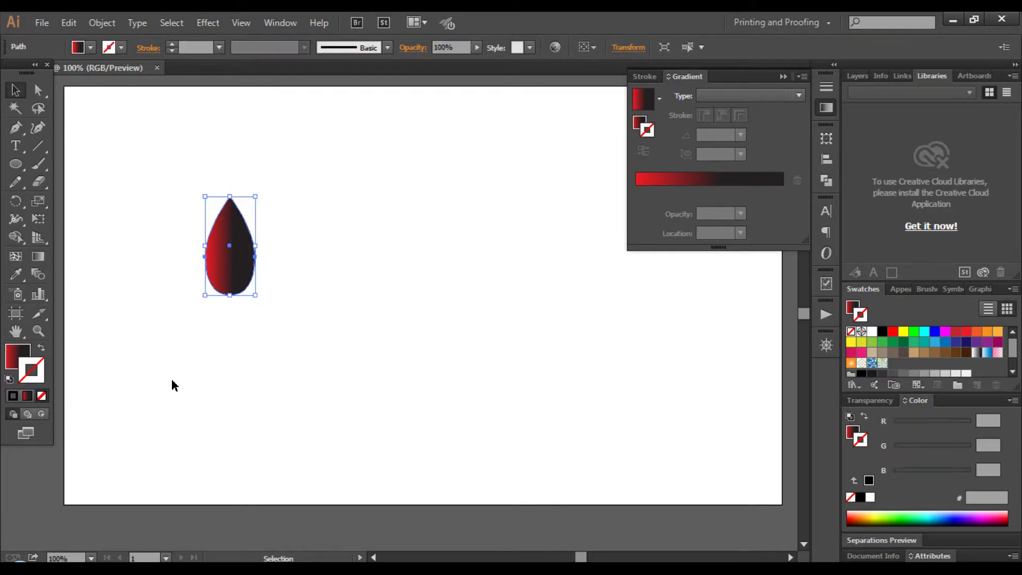
Step: Draw a circle below the teardrop with the Ellipse tool
click(261, 311)
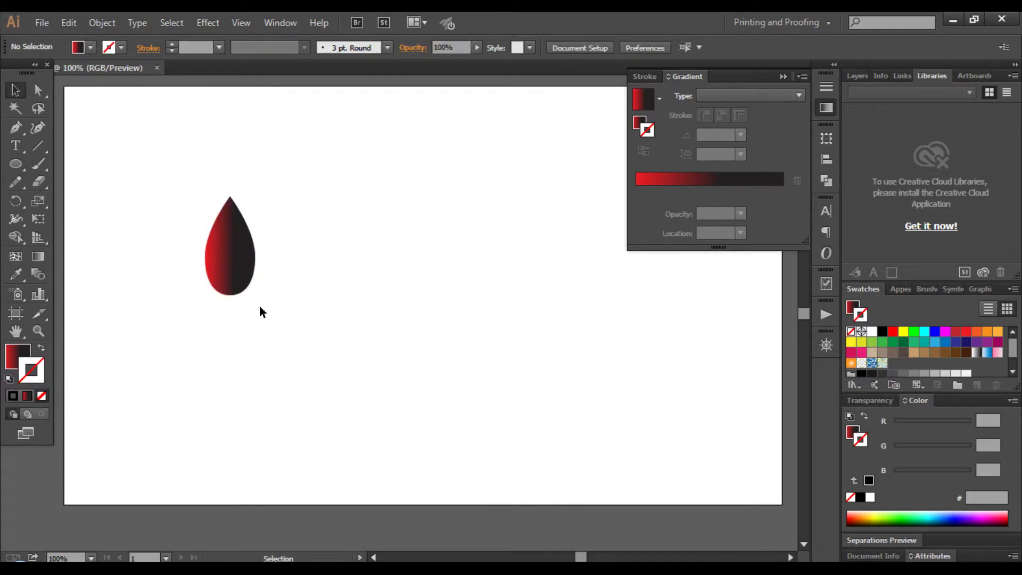
click(16, 165)
drag(166, 313, 261, 415)
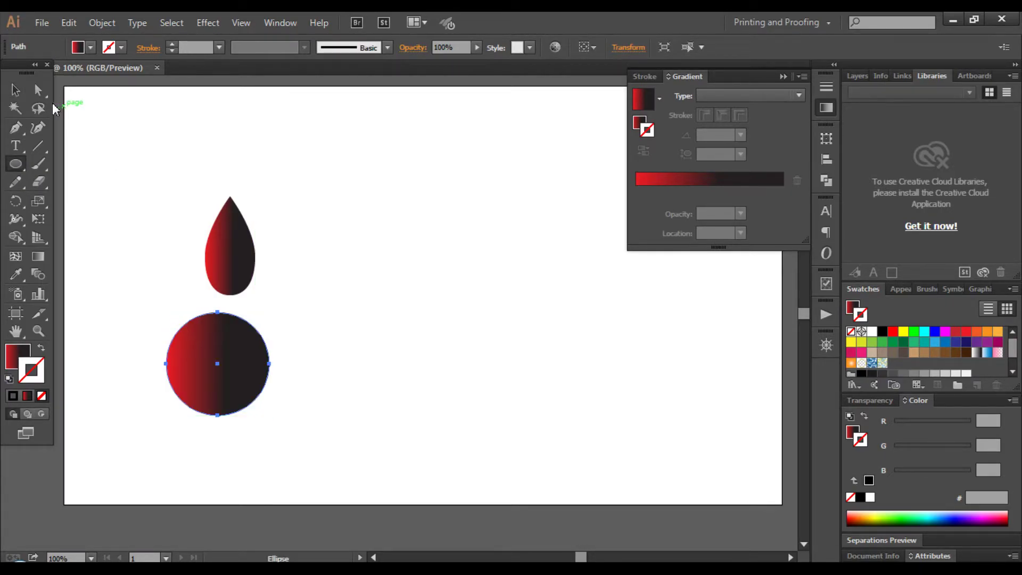
Step: Set the circle's gradient fill type to Radial
click(734, 94)
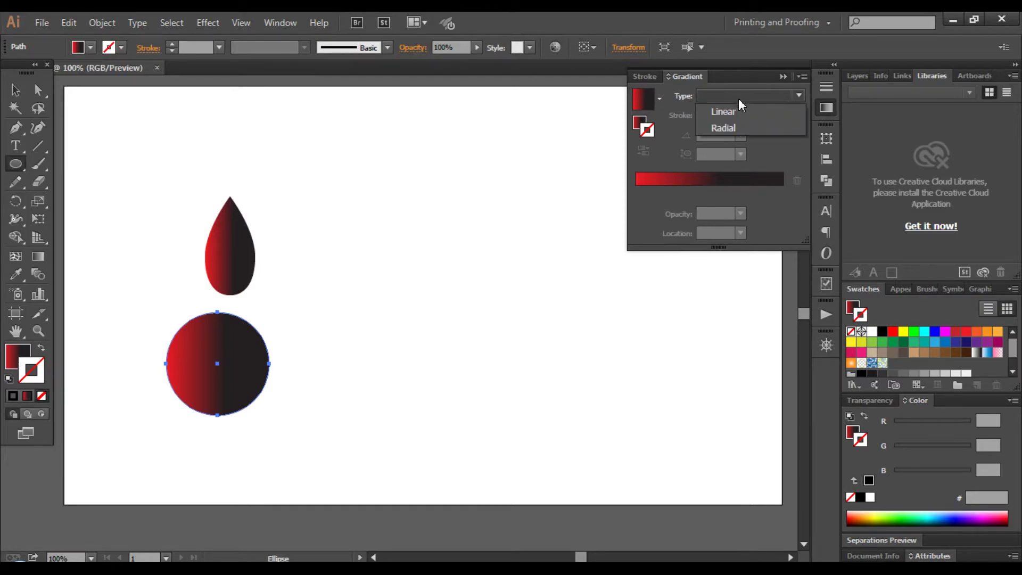
click(738, 127)
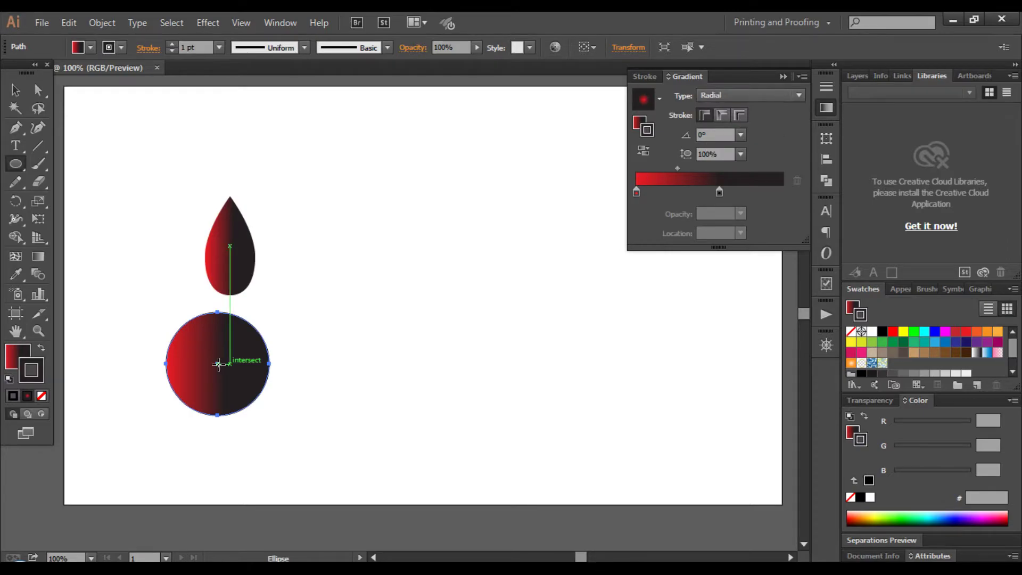
click(17, 350)
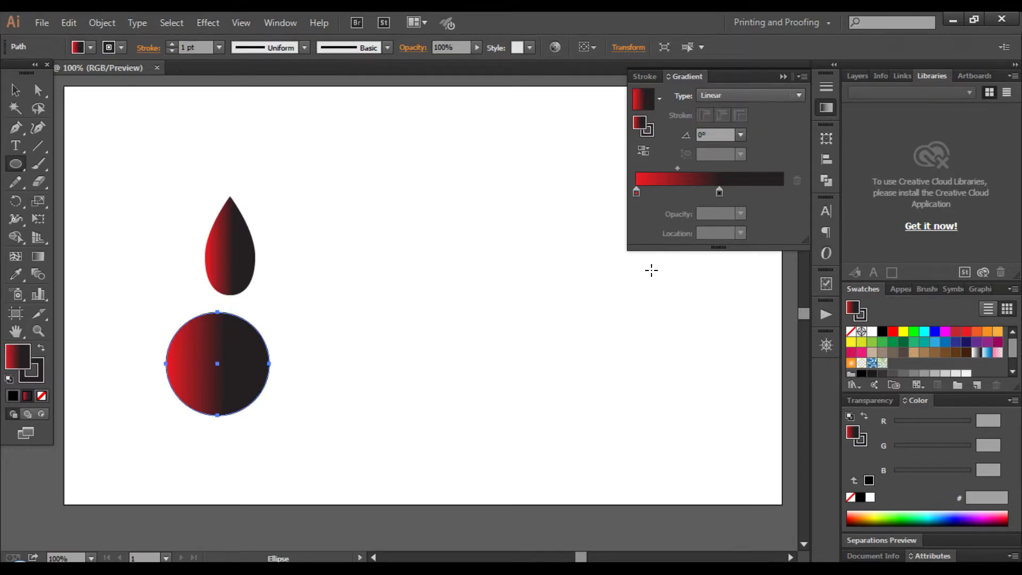
click(735, 95)
click(736, 126)
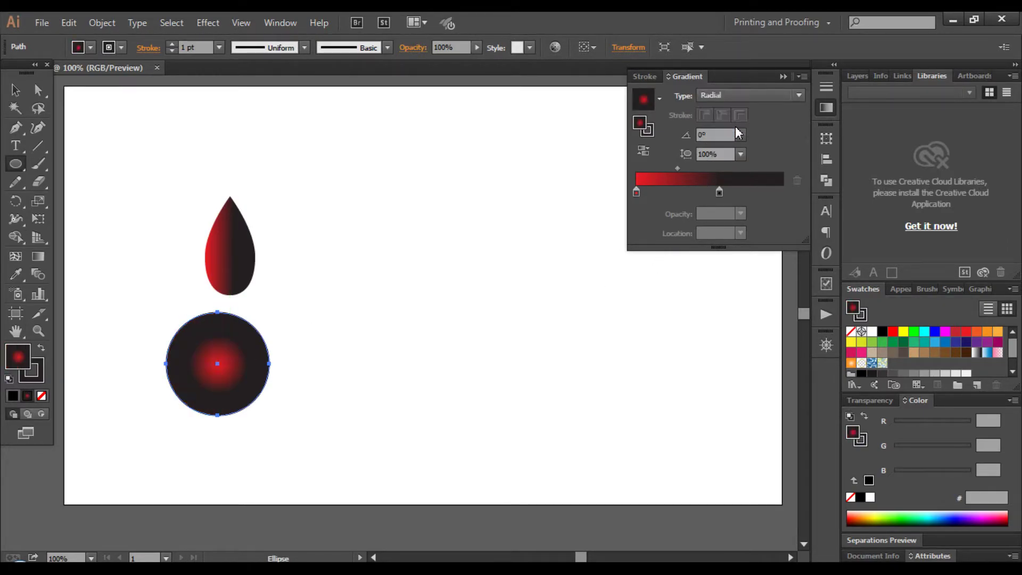
Step: Remove the circle's outline by setting its stroke to None
click(14, 89)
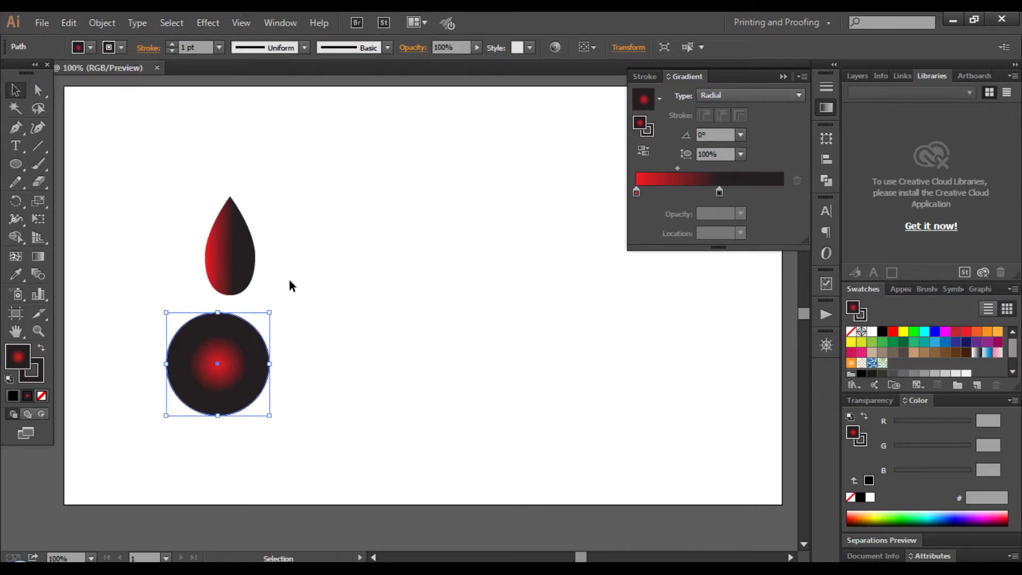
click(294, 314)
key(x)
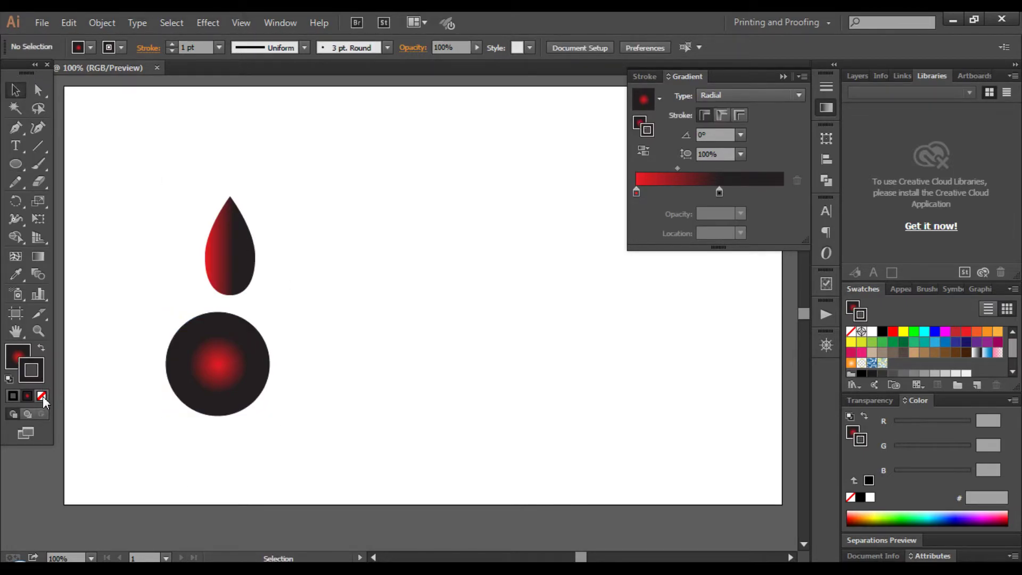
click(176, 370)
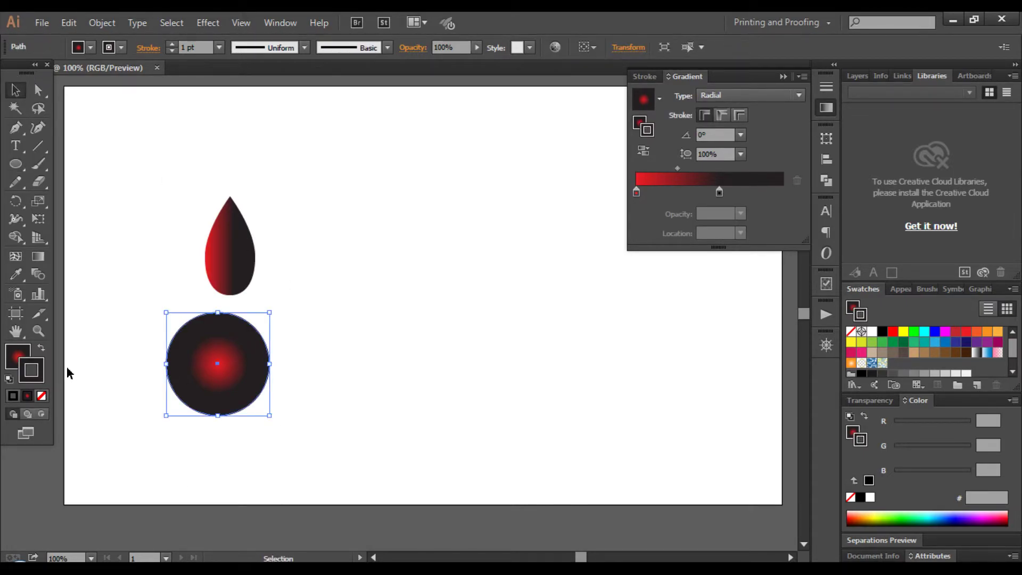
click(42, 395)
click(301, 429)
click(237, 376)
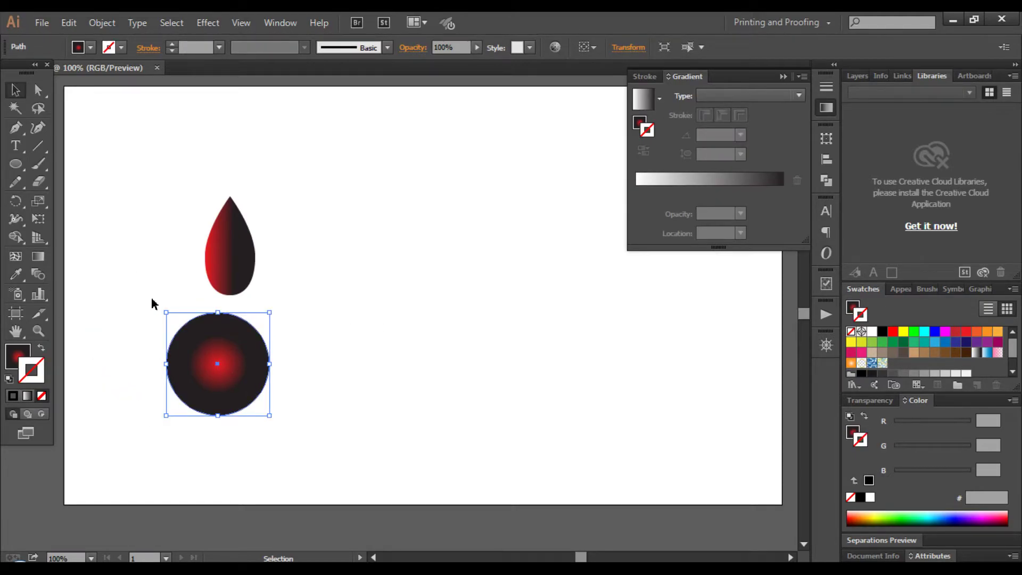
Step: Centre the circle horizontally beneath the teardrop and collapse the Gradient panel
click(440, 267)
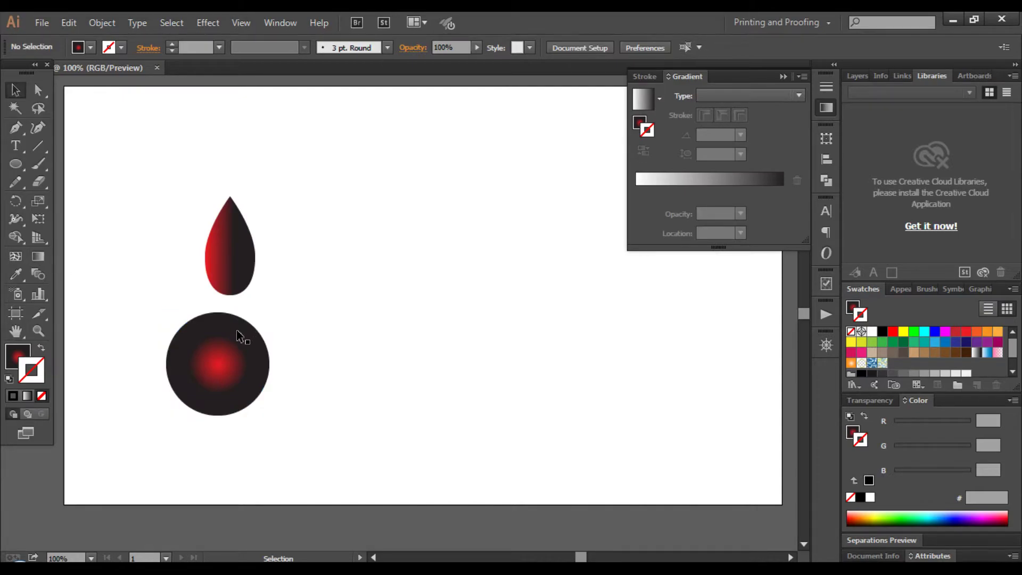
drag(235, 339, 246, 329)
drag(182, 202, 280, 373)
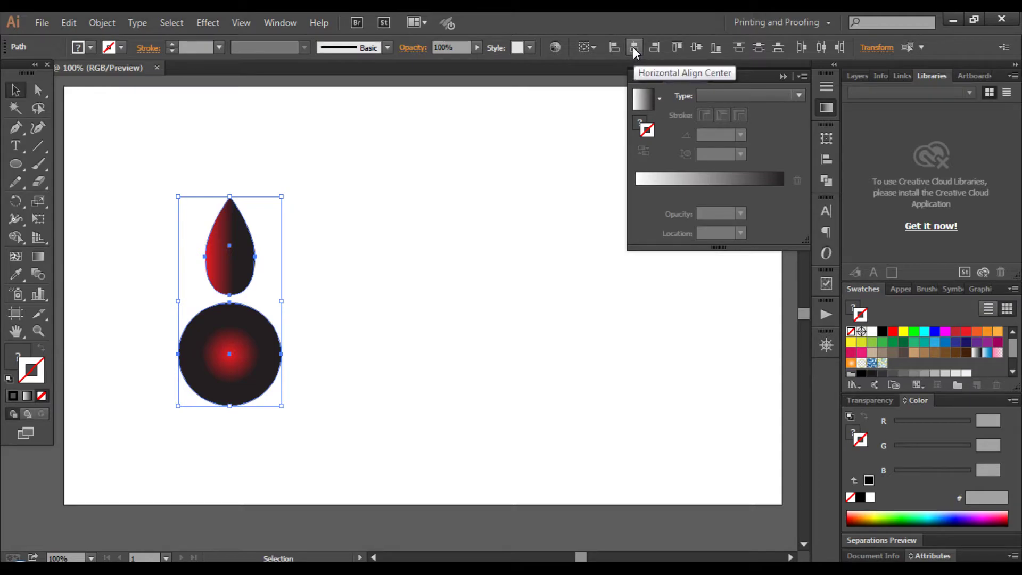
click(635, 49)
click(456, 221)
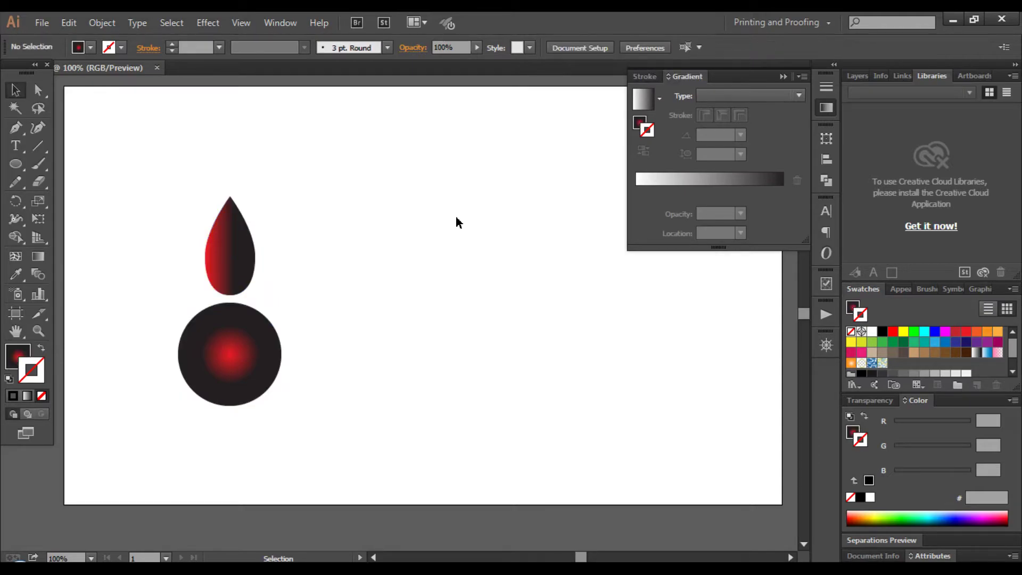
click(783, 76)
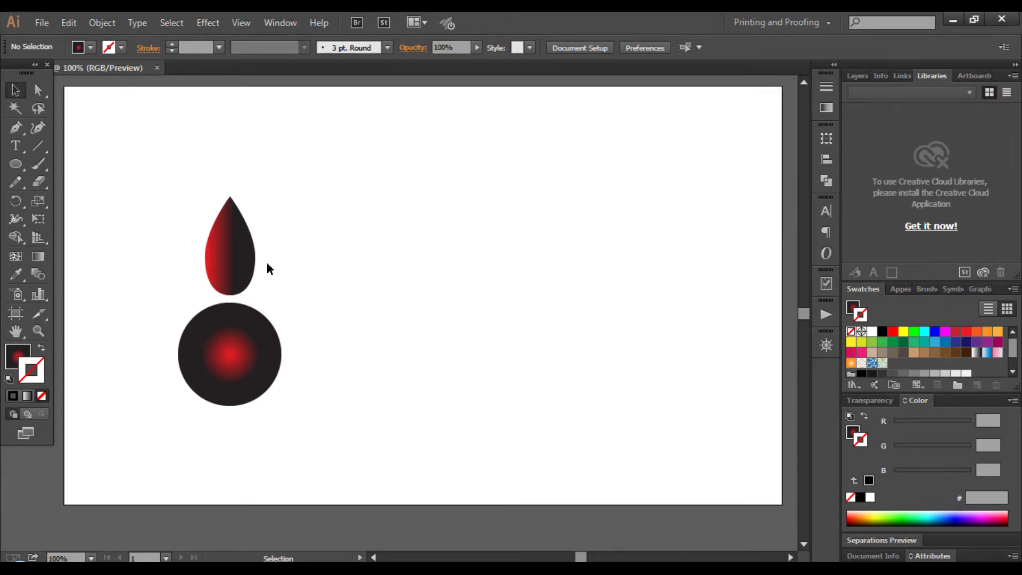
Step: Rotate a copy of the teardrop 40° around the circle's centre
click(238, 242)
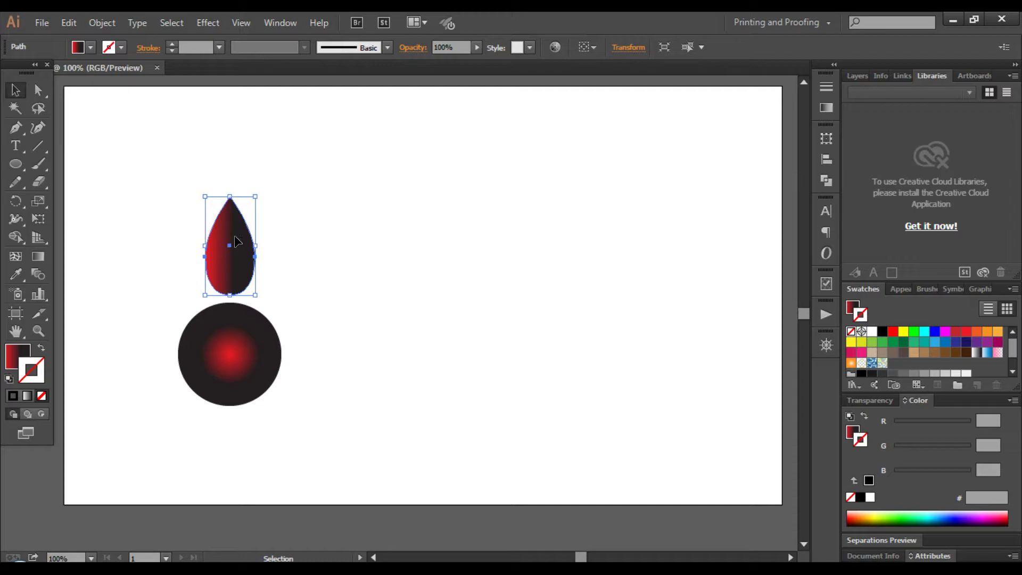
key(r)
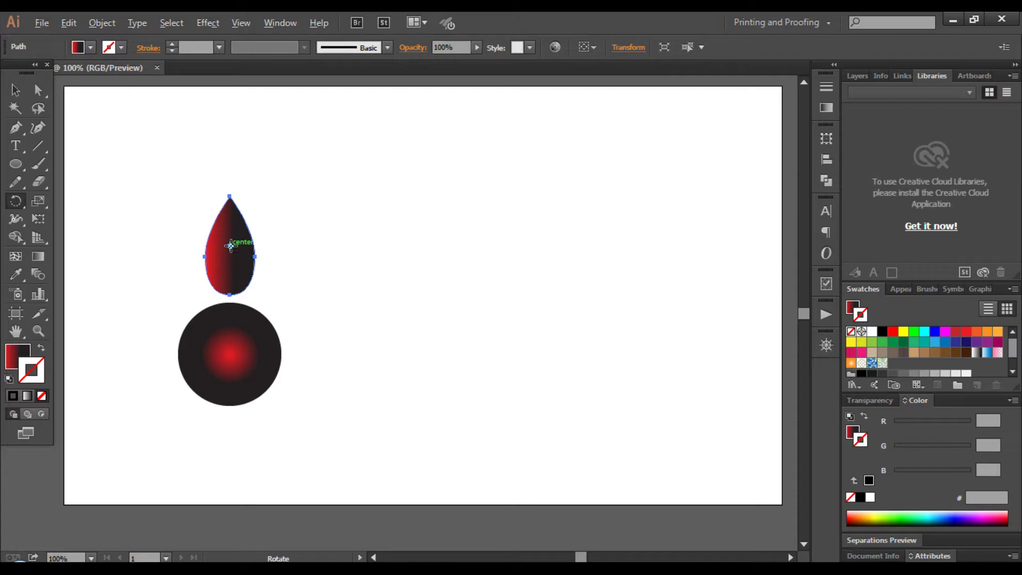
click(229, 355)
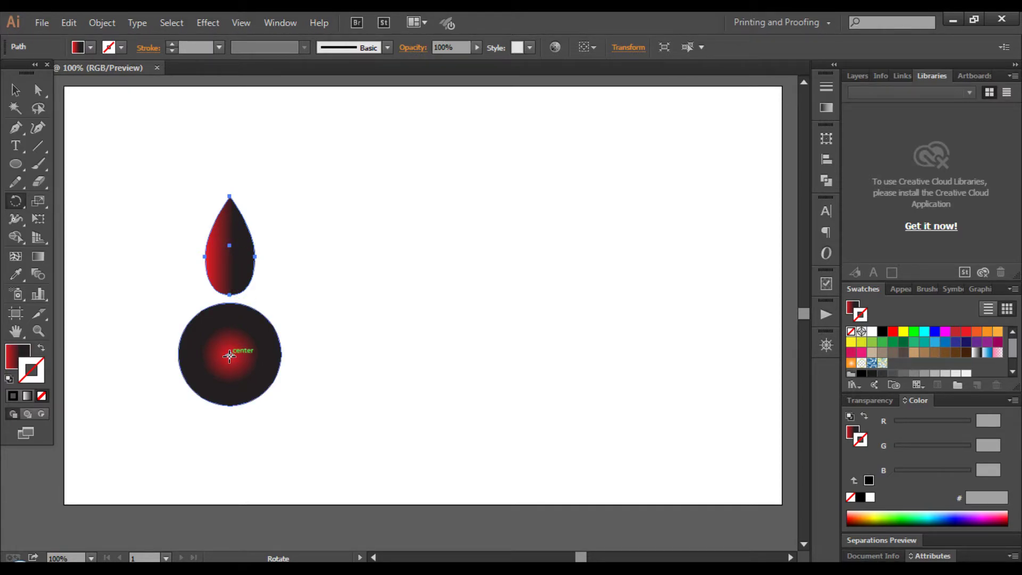
alt+click(230, 356)
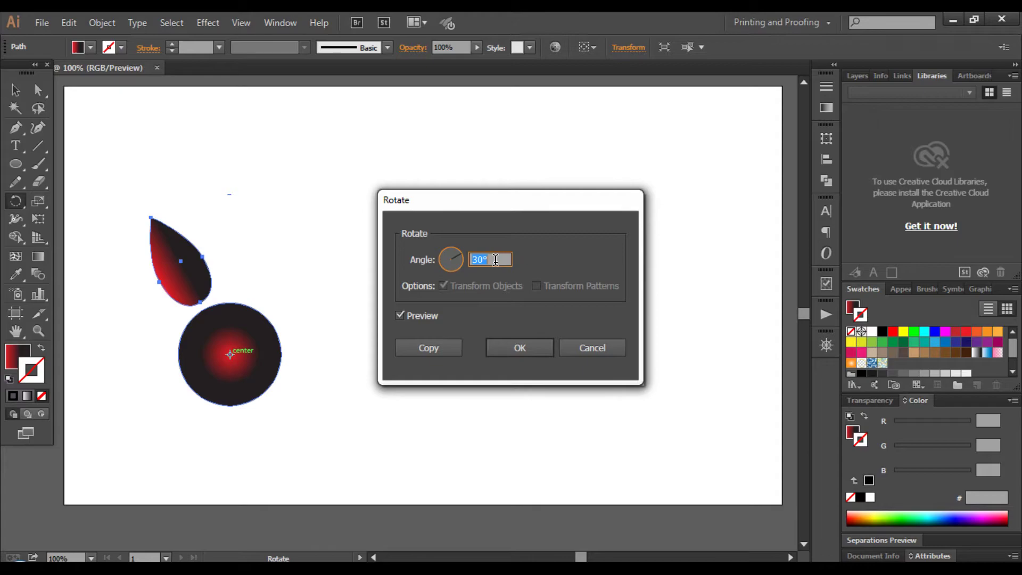
text(40)
click(436, 347)
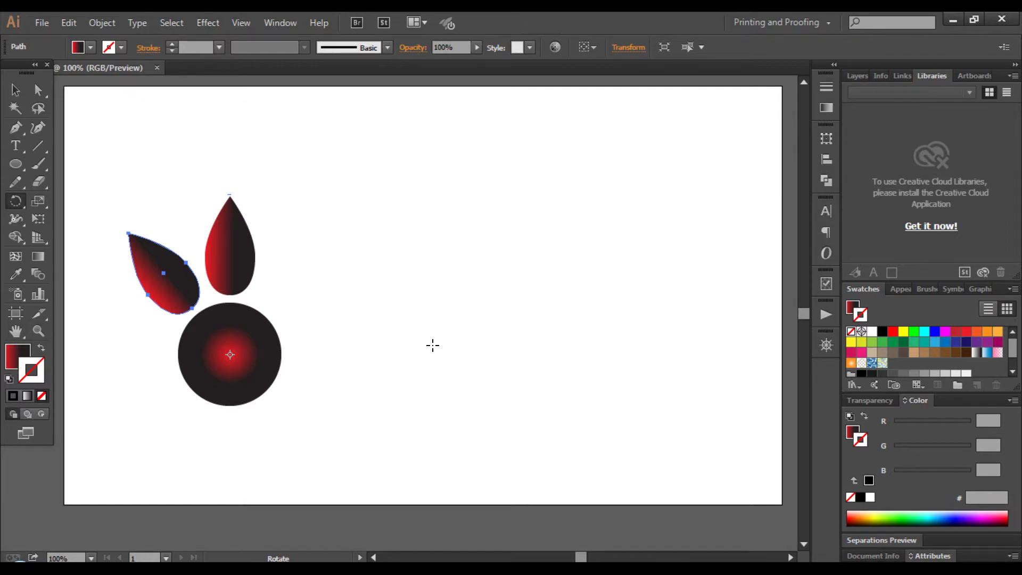
Step: Repeat the 40° rotated copy with Ctrl+D to build the ring of petals
key(ctrl)
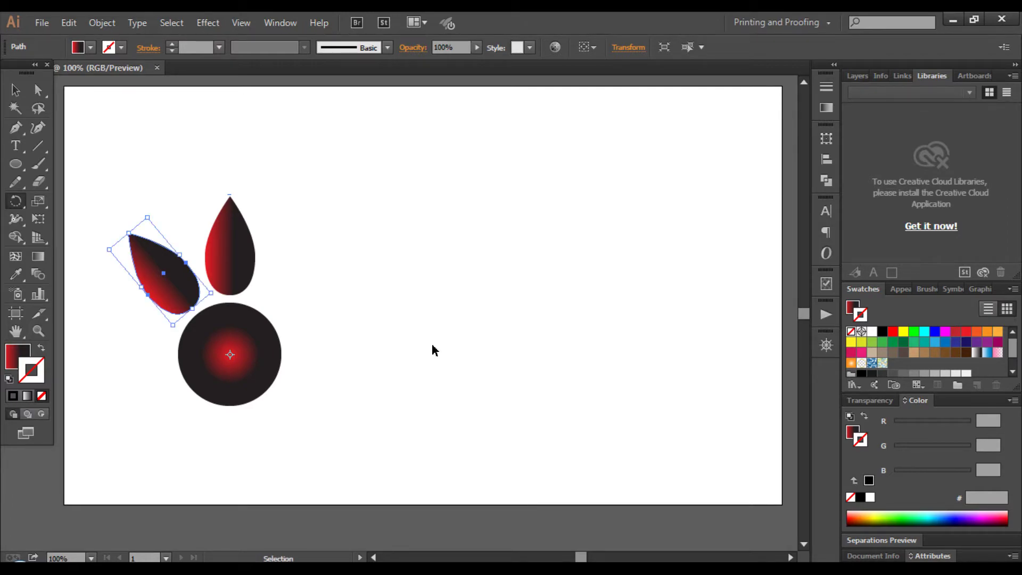
key(ctrl+d)
key(ctrl+d)
key(ctrl+d)
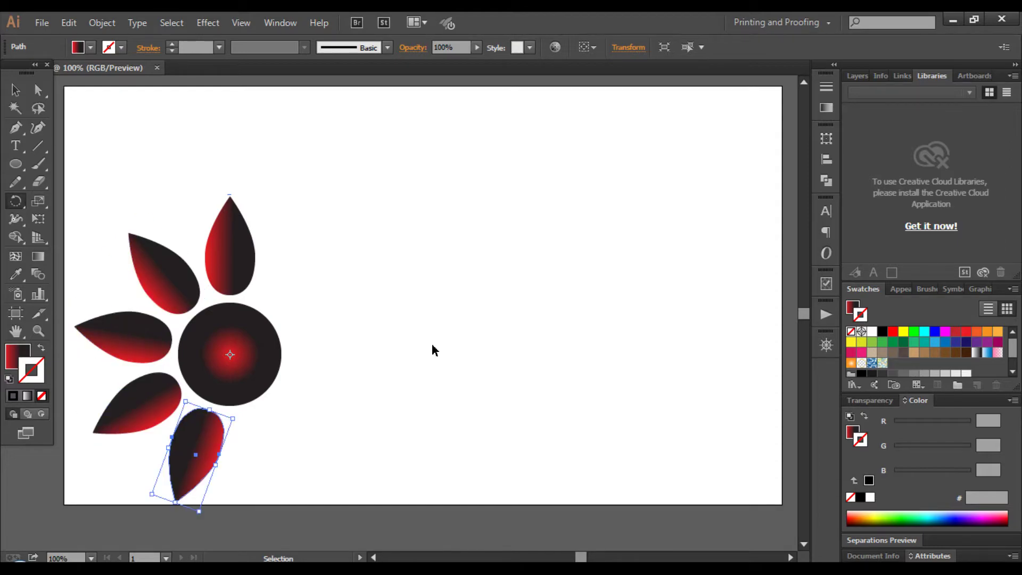
key(ctrl+d)
key(ctrl+d)
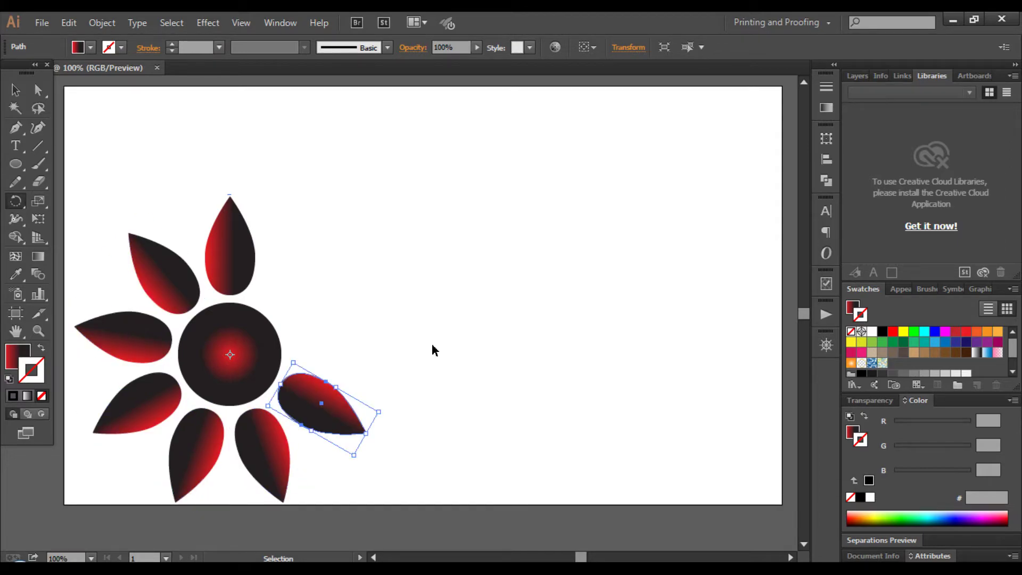
key(ctrl+d)
key(ctrl+d)
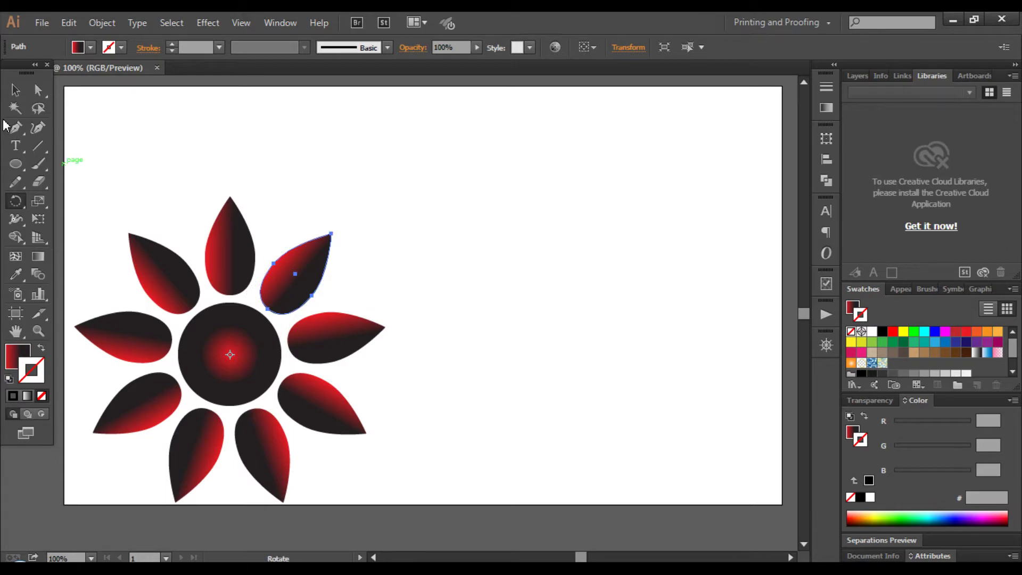
click(15, 90)
click(395, 232)
scroll(425, 246, up, 1)
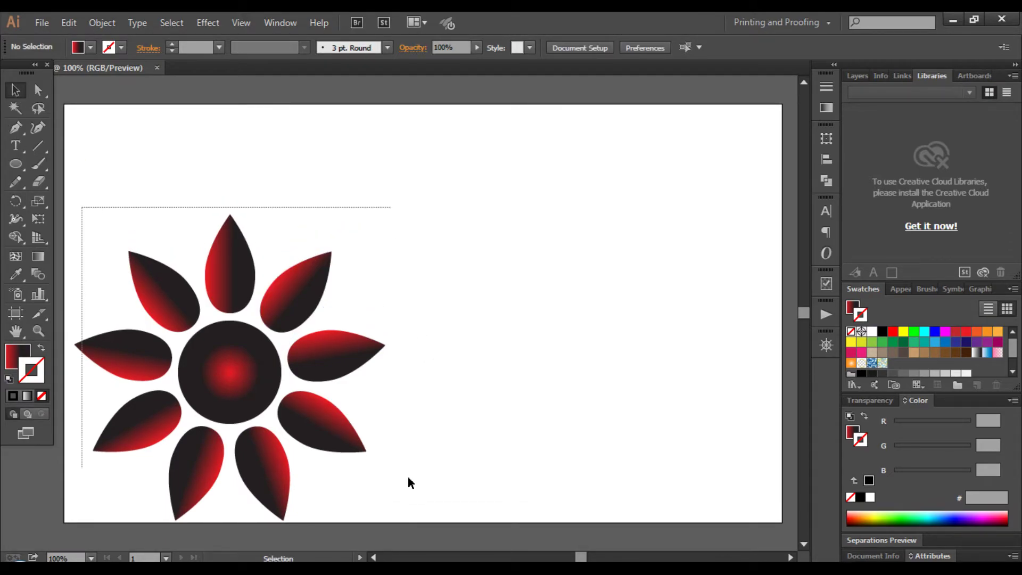
Step: Group the petals and circle, shrink the group slightly, and move it upper right
drag(124, 272, 436, 501)
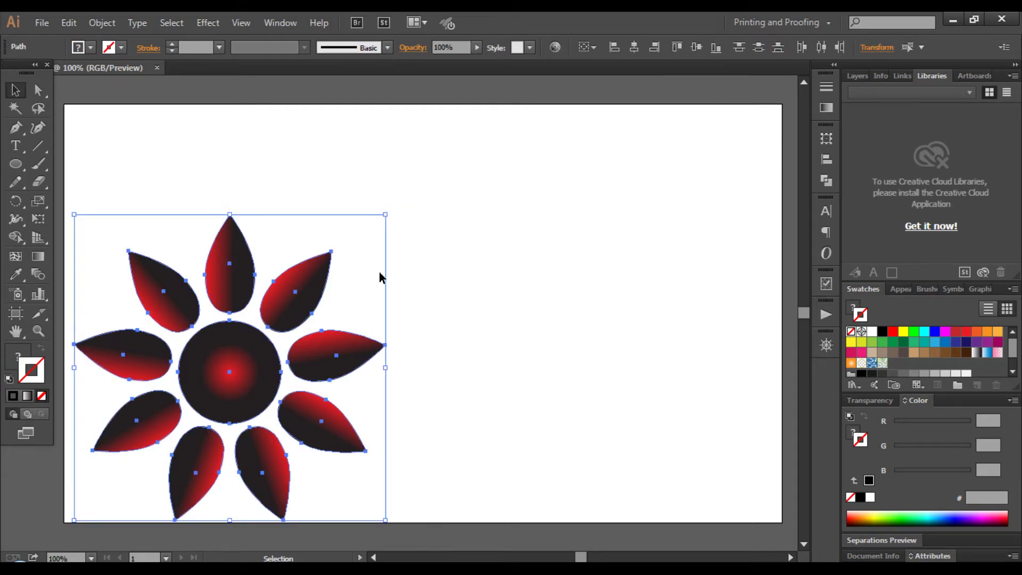
click(102, 22)
click(151, 84)
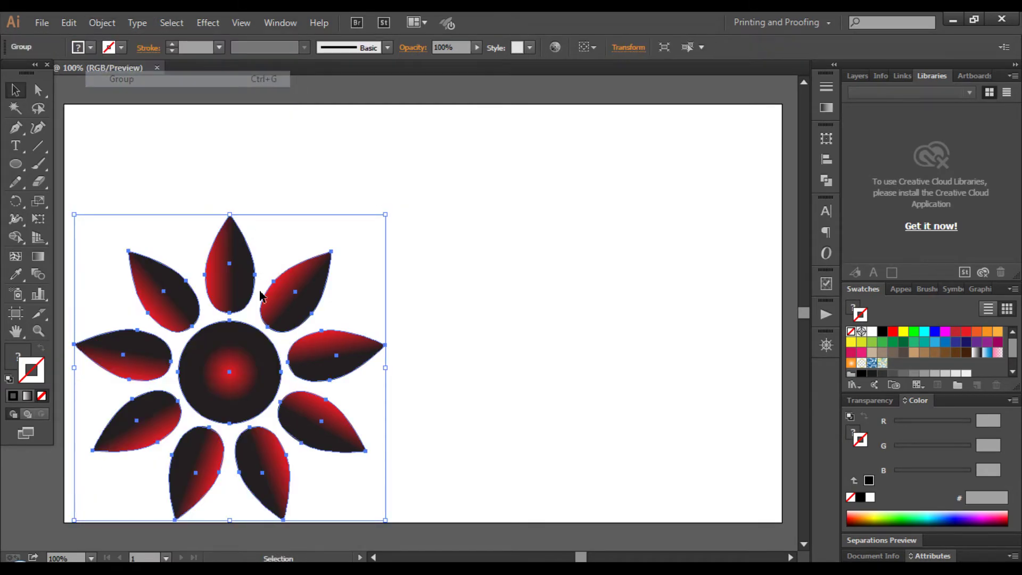
drag(343, 345, 591, 288)
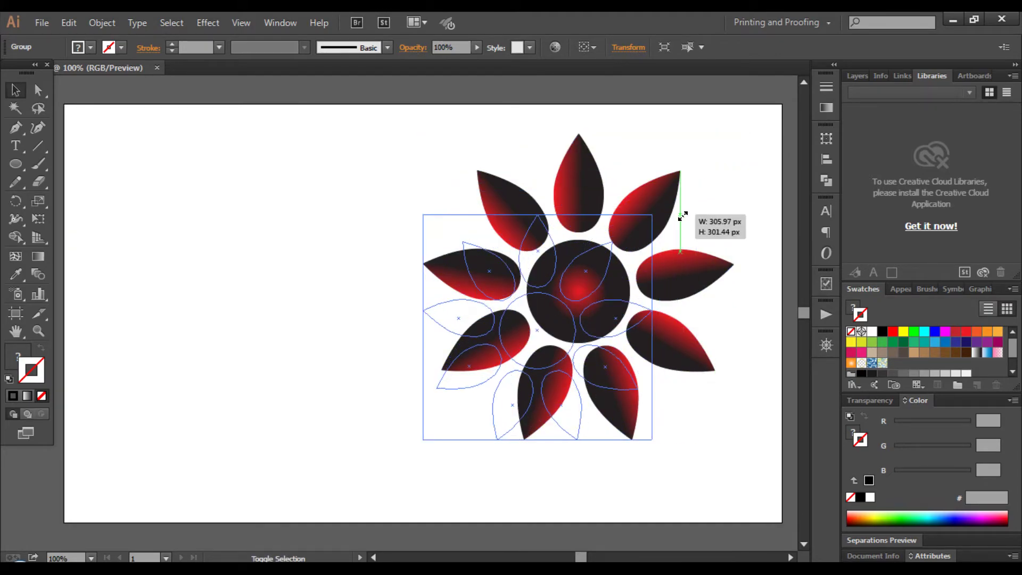
drag(735, 134, 652, 214)
drag(574, 314, 667, 225)
click(325, 293)
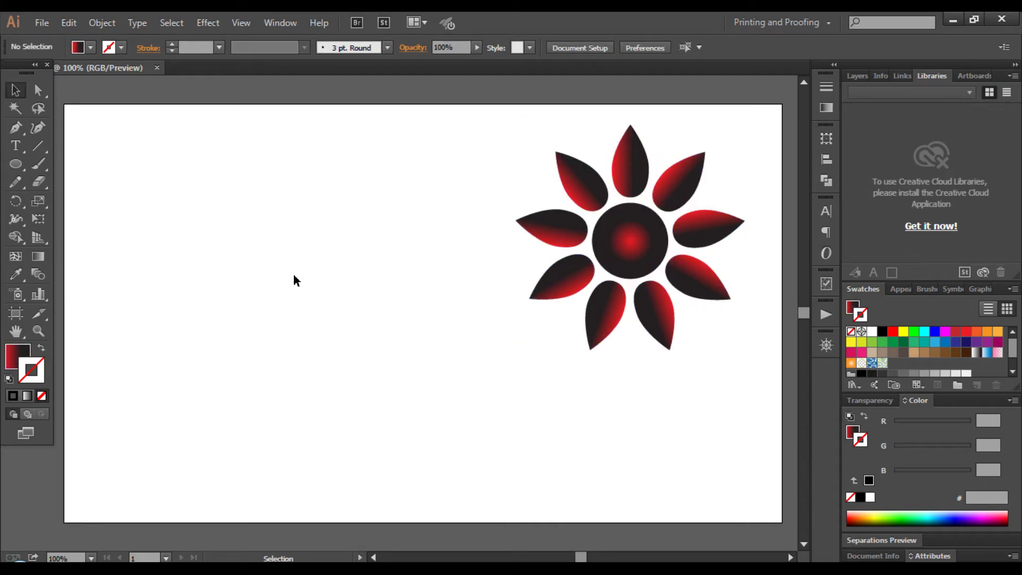
Step: Draw a small circle to the left of the flower
click(16, 164)
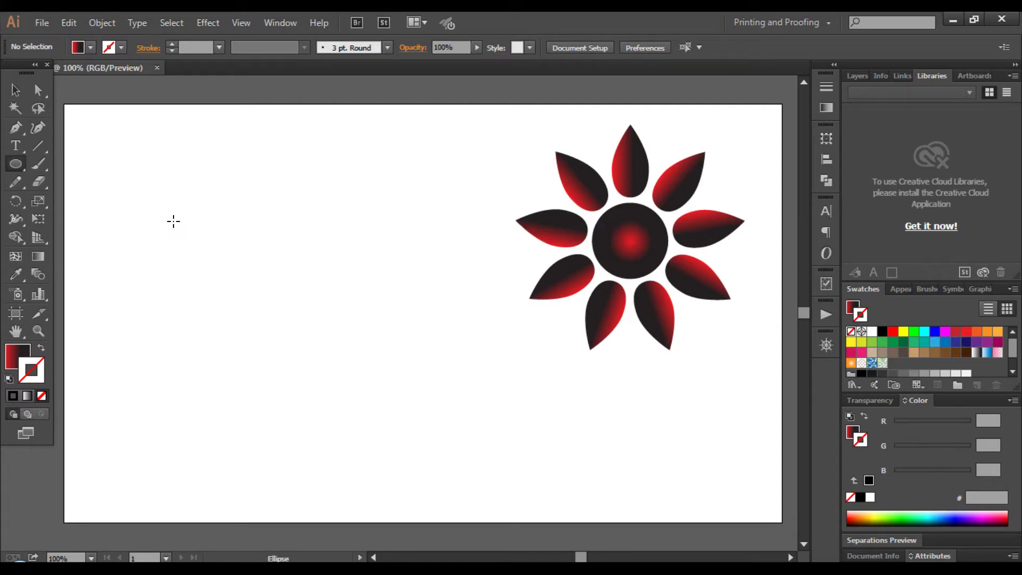
mouse_move(173, 222)
mouse_down()
mouse_move(206, 260)
mouse_move(204, 251)
mouse_up()
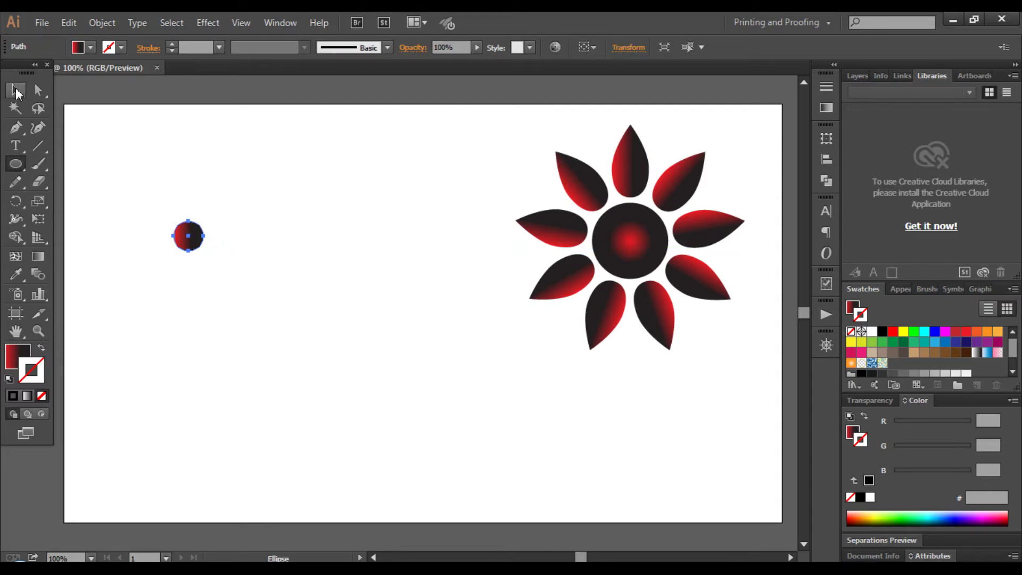
click(16, 92)
click(241, 212)
click(191, 235)
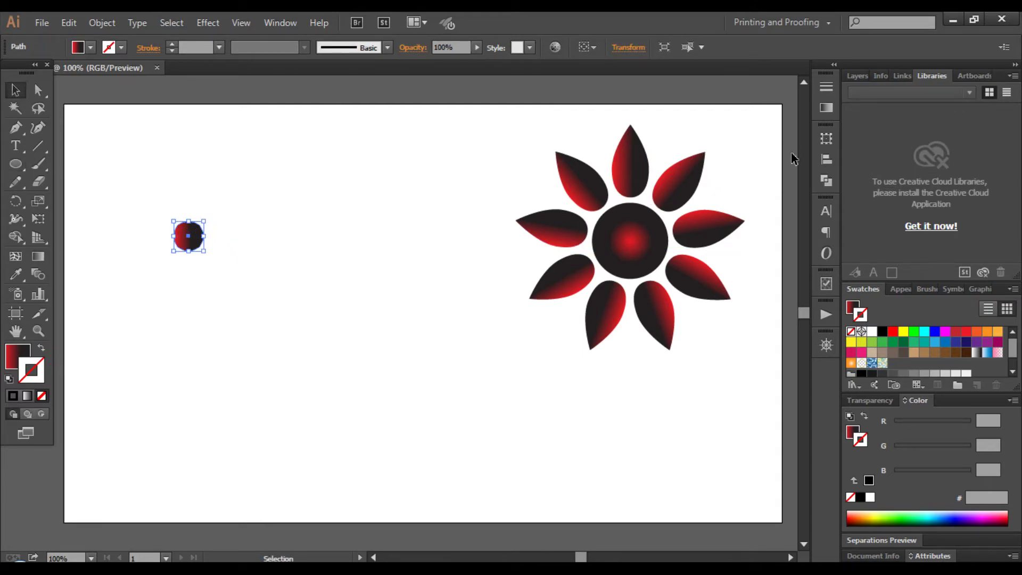
Step: Apply the orange radial gradient preset to the small circle
click(822, 109)
click(710, 182)
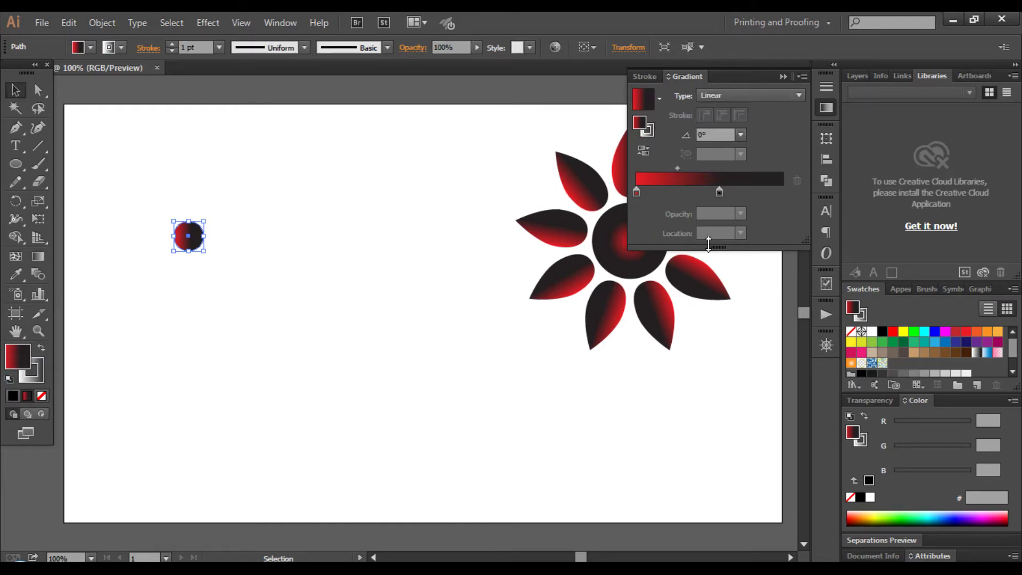
click(660, 100)
click(556, 180)
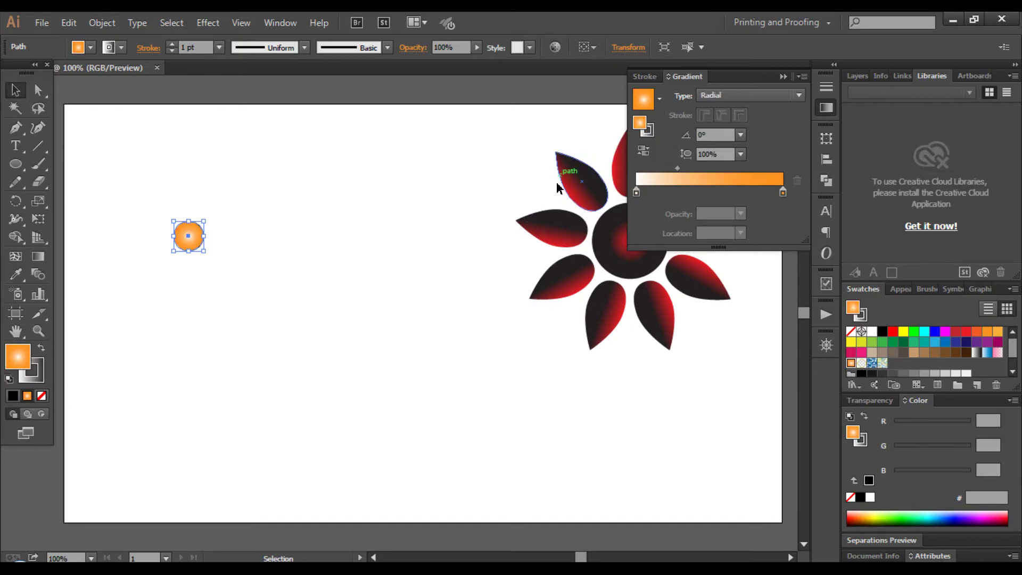
Step: Recolour the gradient stops: blue on the left, navy on the right
double_click(636, 192)
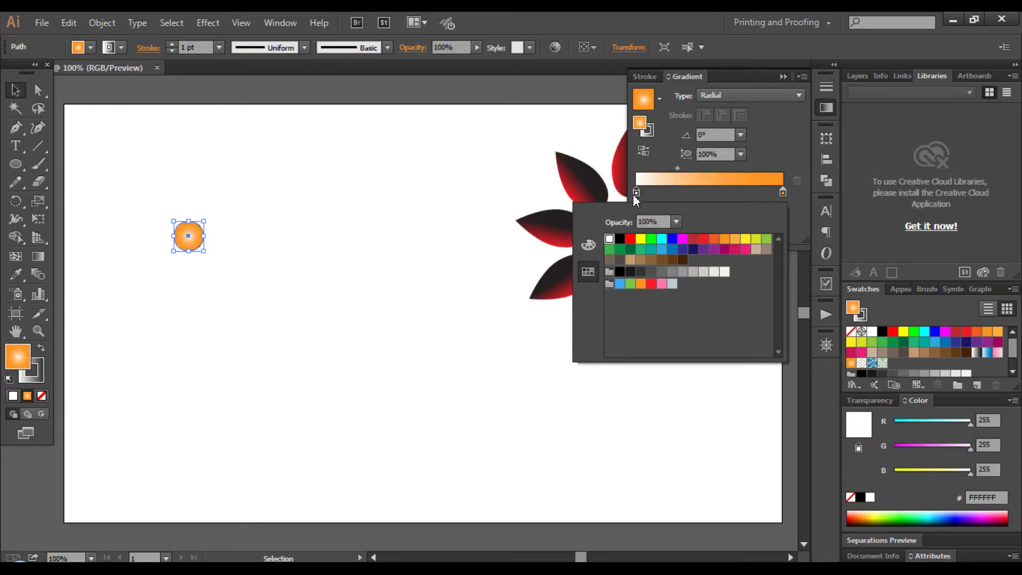
click(673, 244)
click(782, 192)
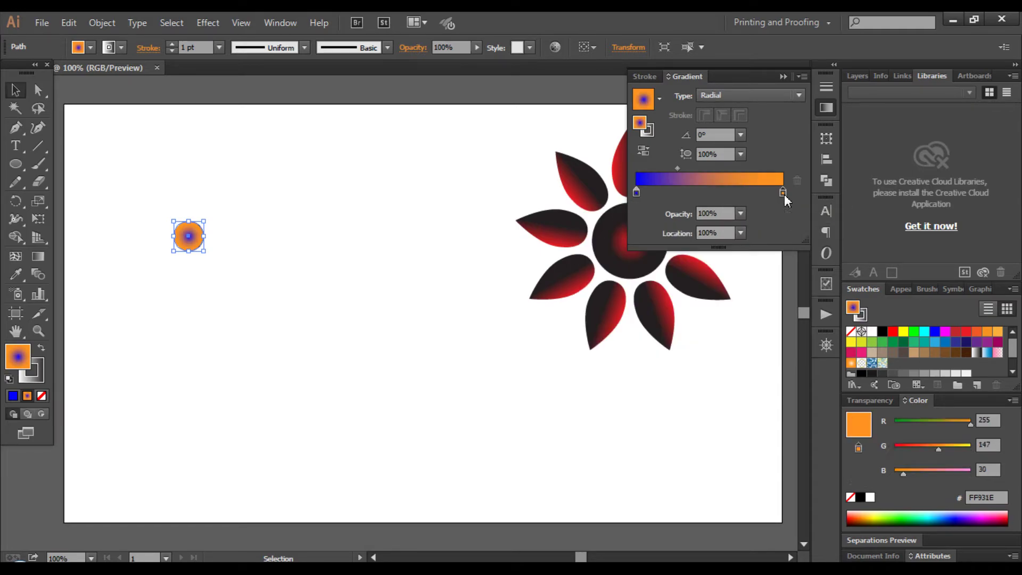
double_click(783, 193)
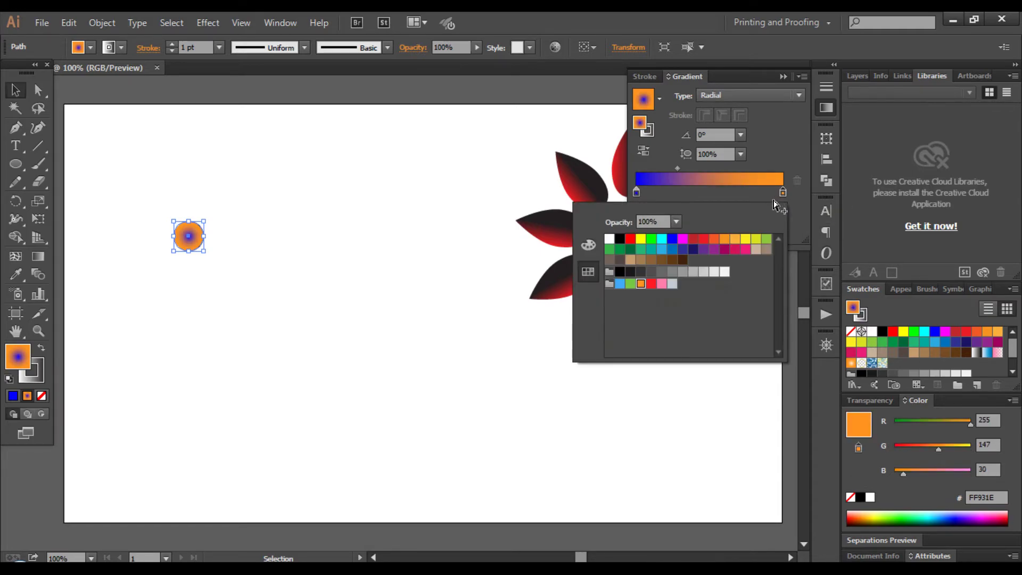
click(692, 254)
click(421, 144)
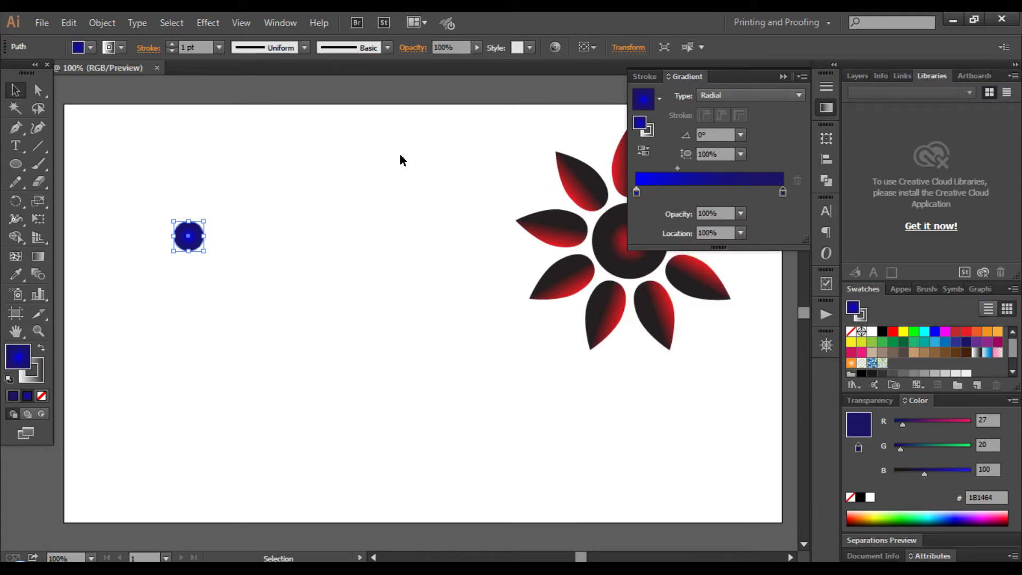
click(394, 165)
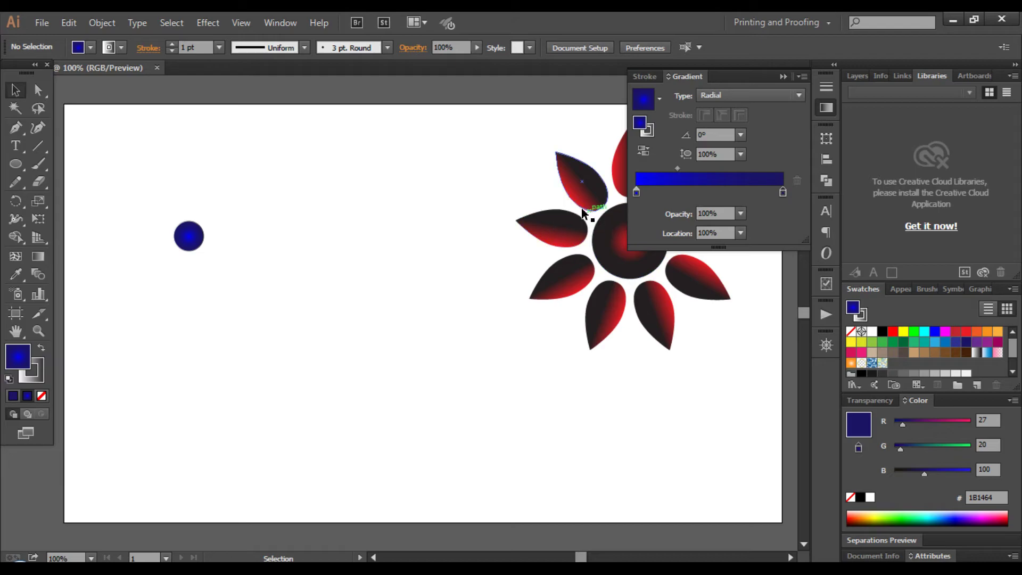
Step: Draw a larger circle below the small blue circle
click(187, 241)
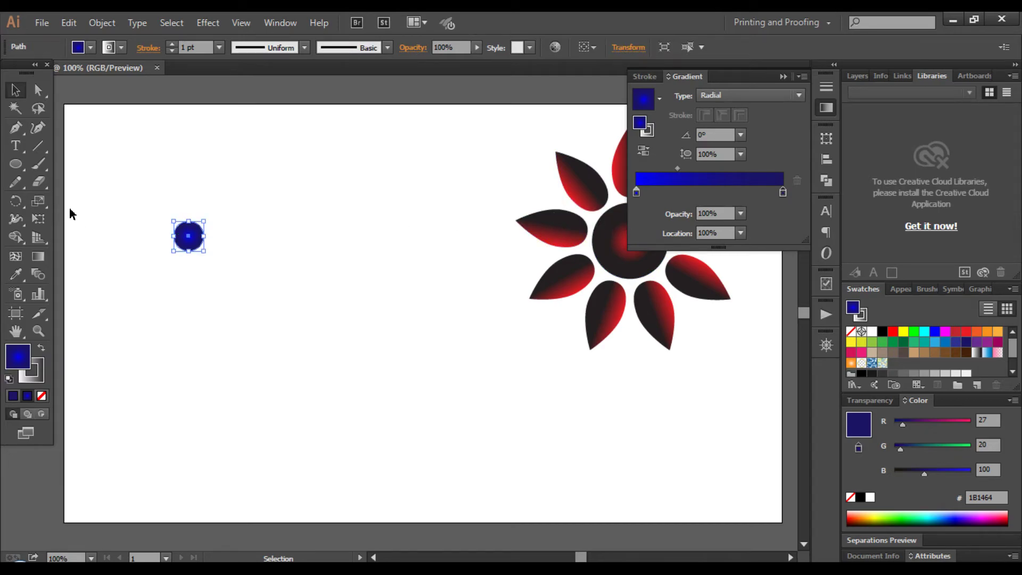
click(113, 192)
click(15, 164)
mouse_move(141, 276)
mouse_down()
mouse_move(222, 341)
mouse_move(204, 305)
mouse_up()
Step: Centre the big circle under the small one, then select only the small circle
key(v)
click(170, 154)
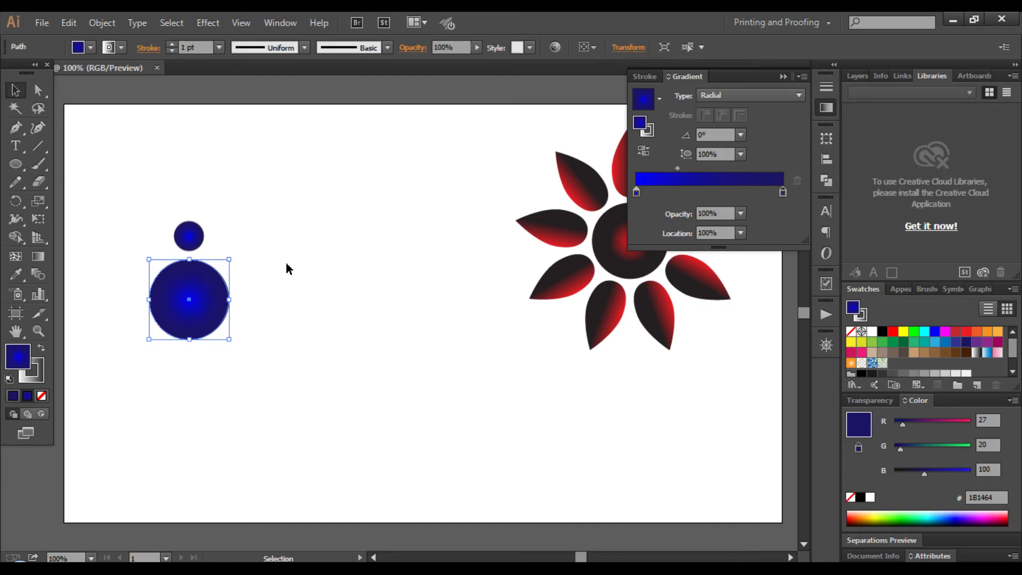
click(286, 262)
drag(160, 210, 233, 291)
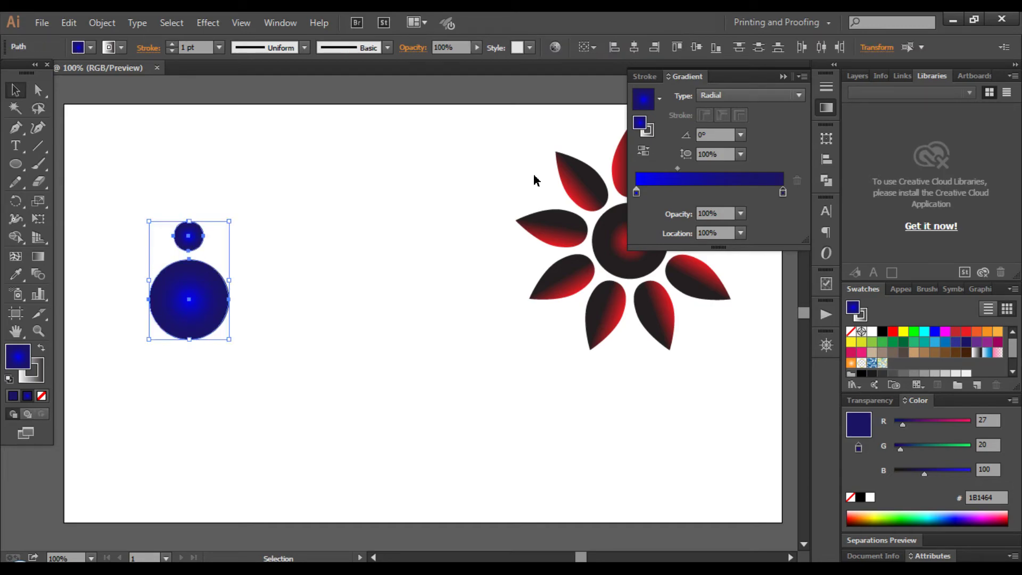
click(206, 244)
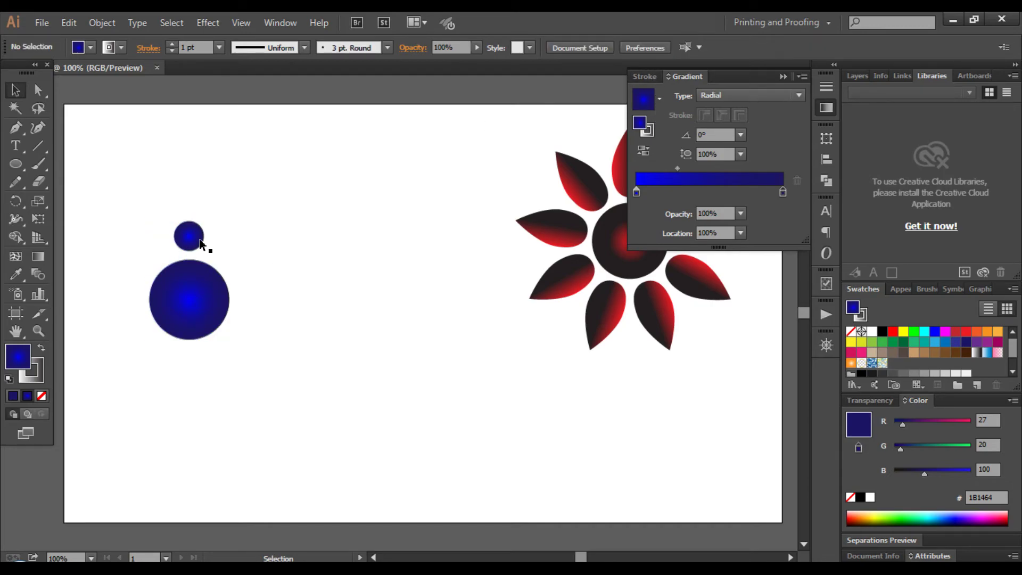
click(191, 239)
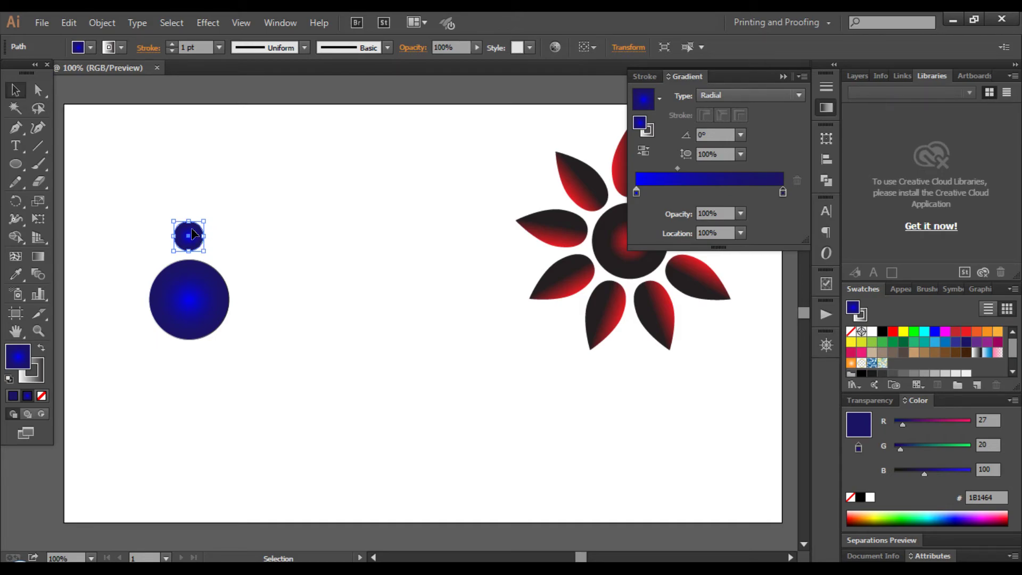
Step: Rotate a copy of the small circle 30° around the big circle's centre
key(r)
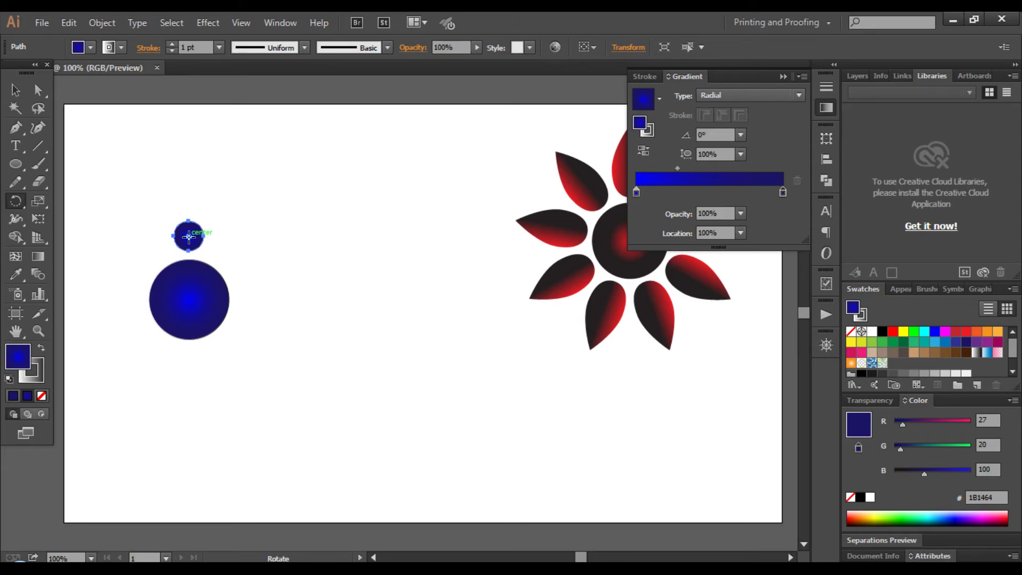
click(190, 295)
alt+click(189, 299)
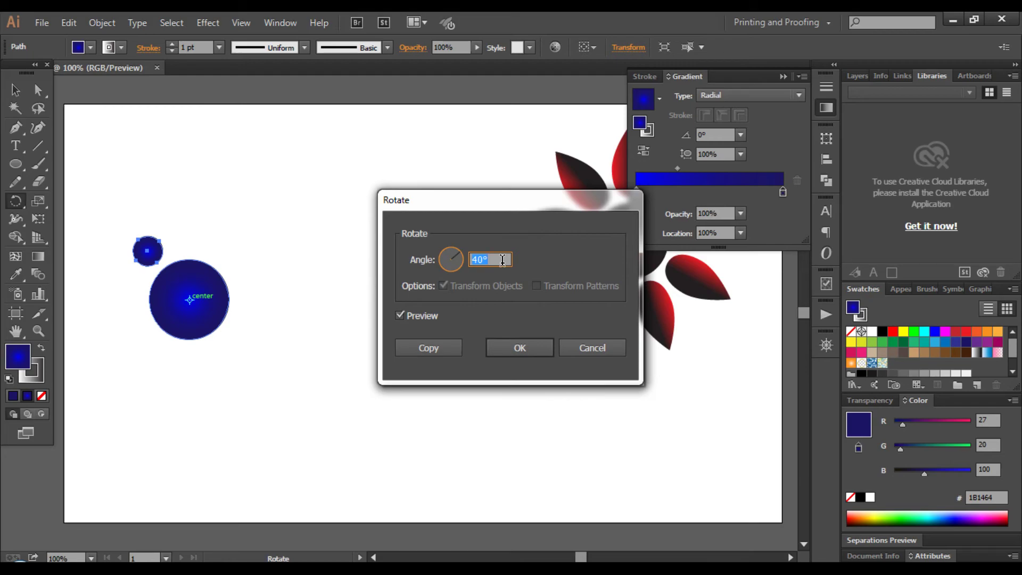
text(30)
click(439, 354)
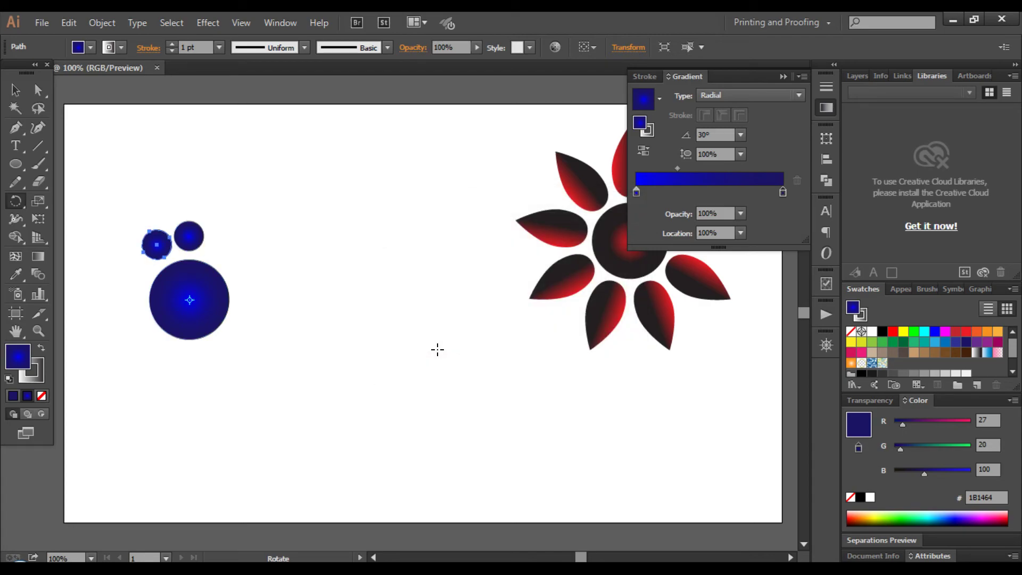
Step: Repeat the 30° copy with Ctrl+D to extend the ring of small circles
key(v)
key(ctrl+d)
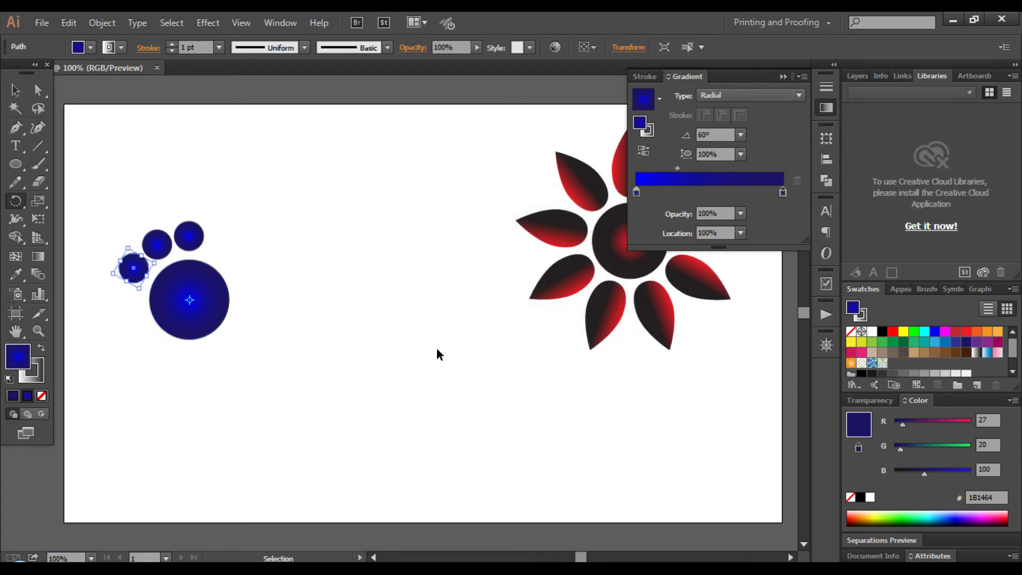
key(ctrl+d)
key(ctrl+d)
key(ctrl+d)
key(ctrl+d)
key(ctrl+d)
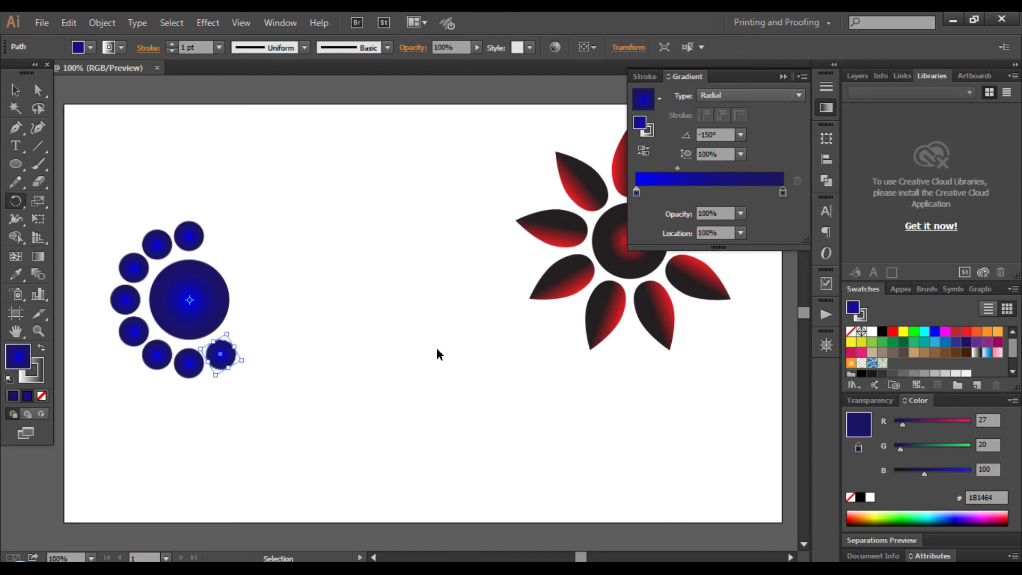
key(ctrl+d)
key(ctrl+d)
key(ctrl+d)
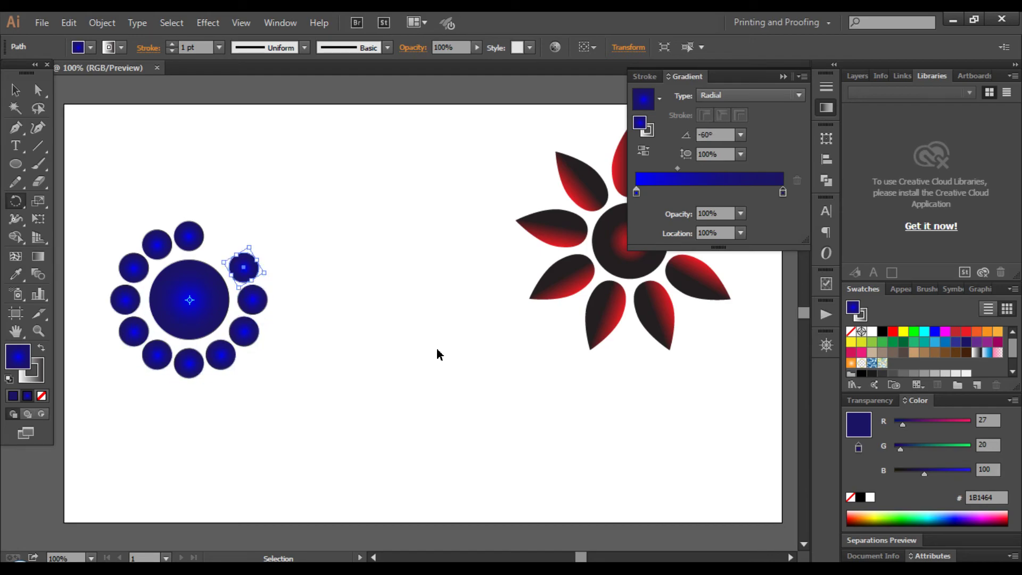
key(ctrl+d)
Step: Add the last circle copy to complete the blue ring, then group all its circles
key(r)
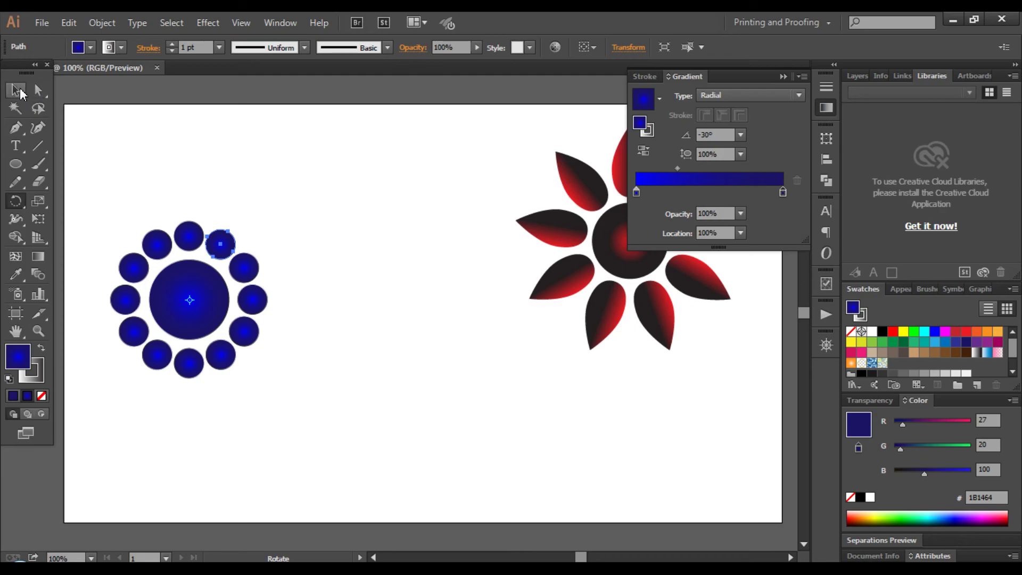
click(19, 92)
drag(103, 200, 291, 394)
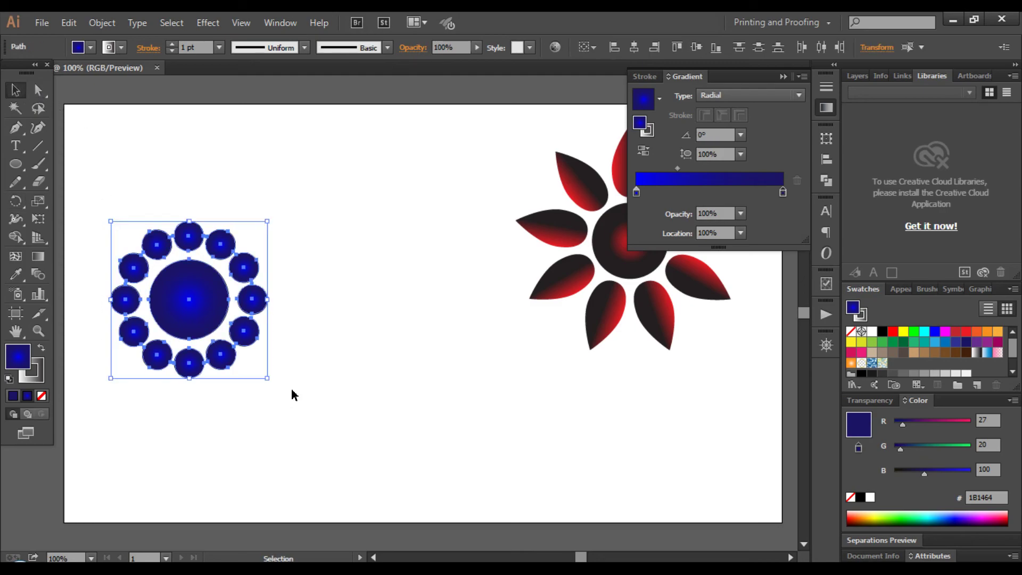
click(101, 23)
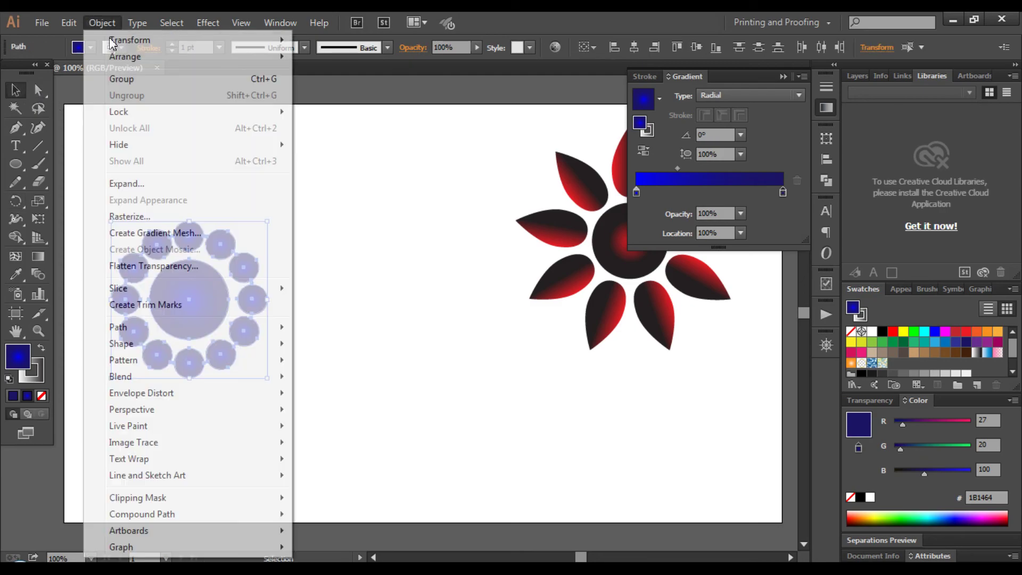
click(141, 87)
click(308, 279)
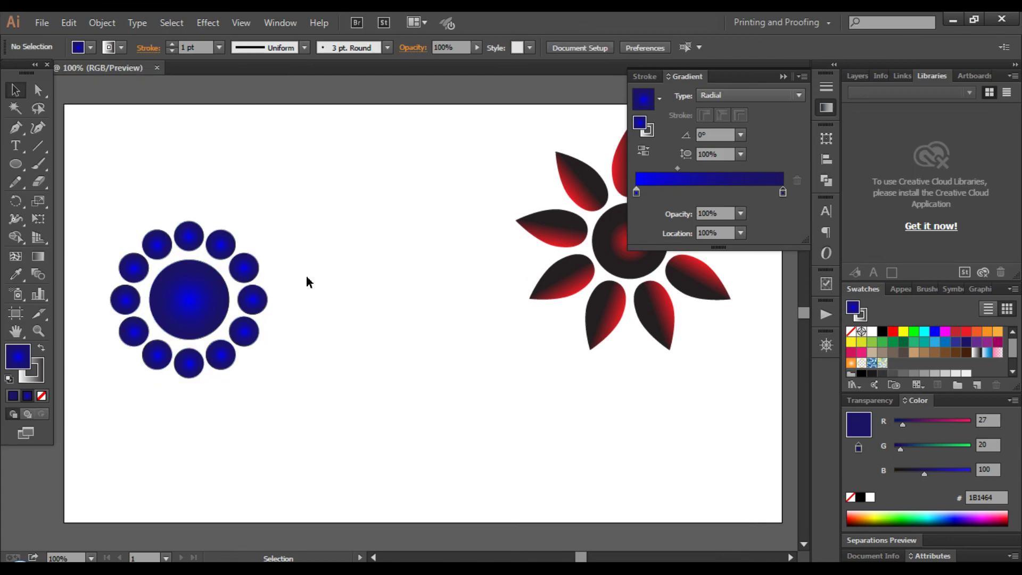
Step: Enlarge the blue ring group and move it up level beside the red flower
click(783, 77)
drag(253, 299, 348, 268)
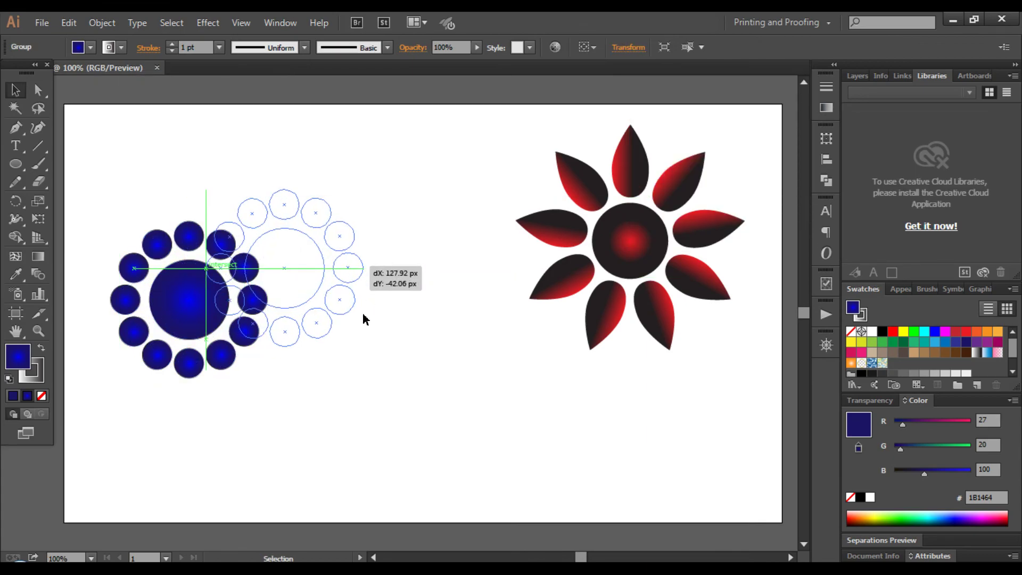
drag(360, 346, 426, 411)
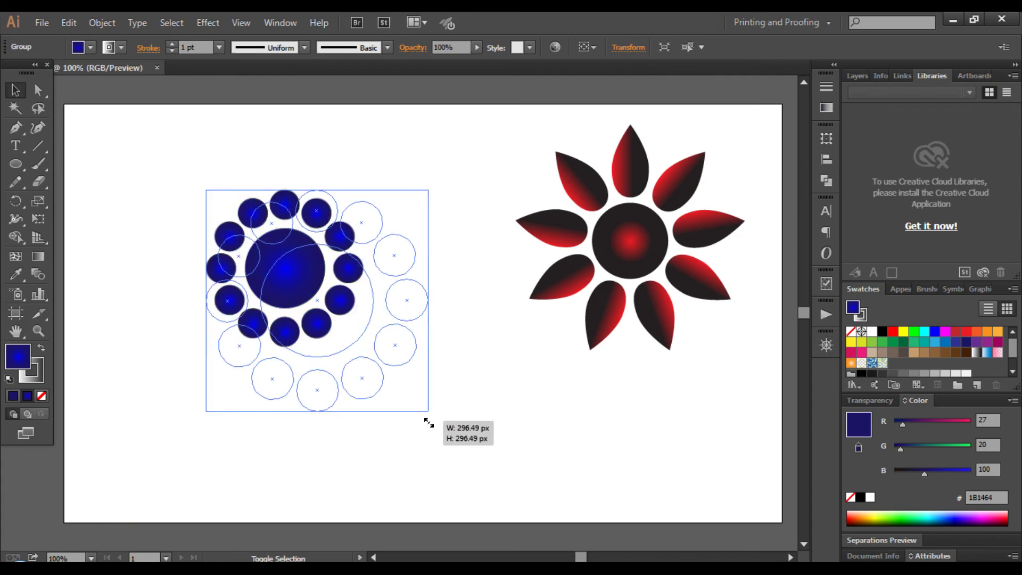
drag(343, 300, 342, 253)
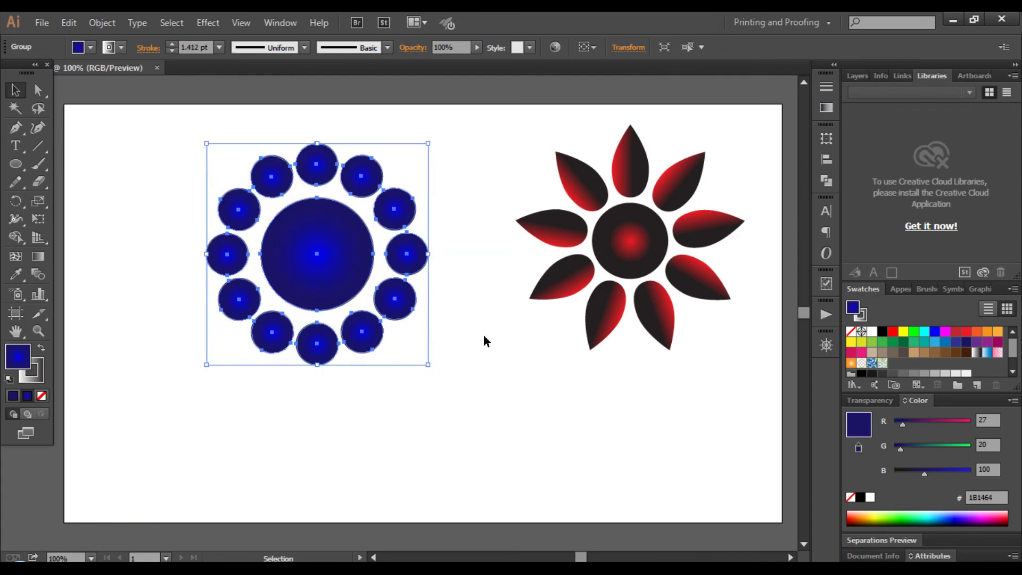
click(500, 350)
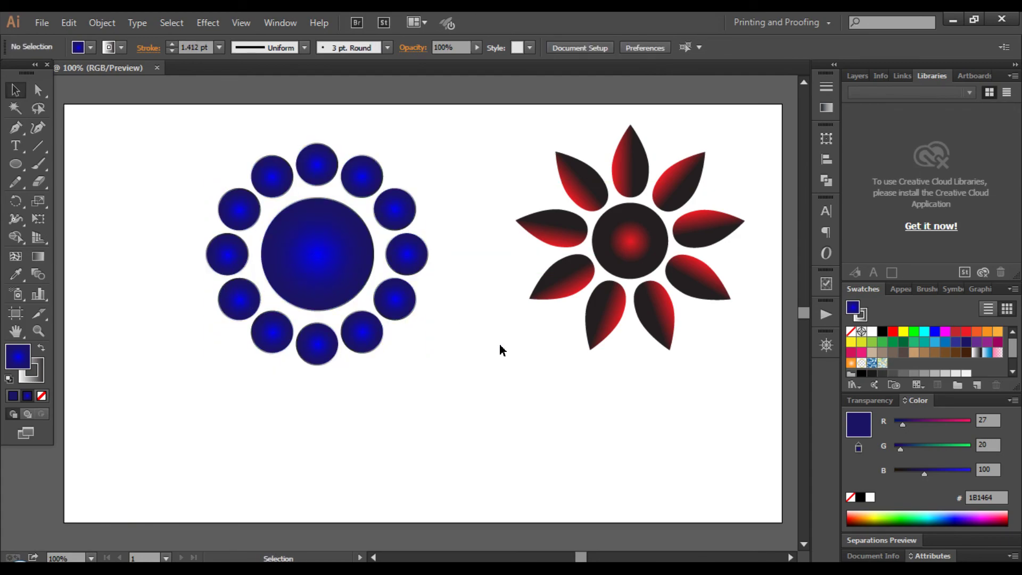